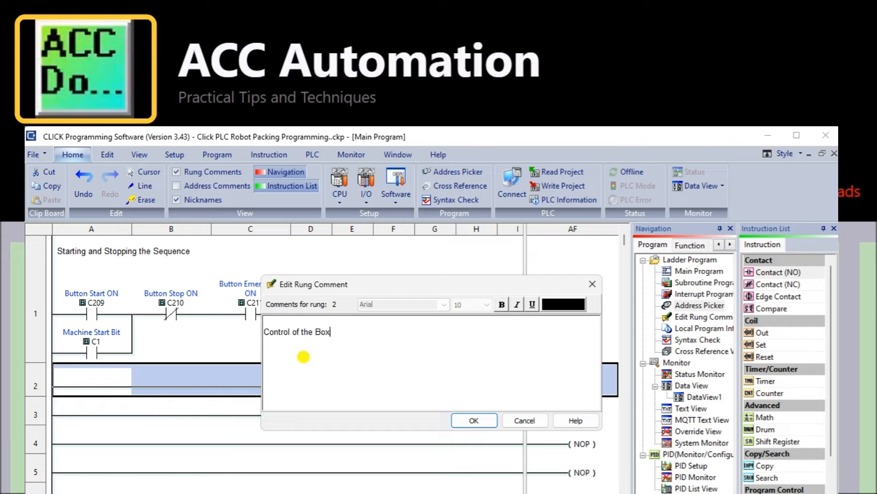
Confirm the rung 2 comment and place contact C1 on rung 2.
{"action": "key", "text": "Return"}
{"action": "key", "text": "Return"}
{"action": "left_click", "coordinate": [474, 420]}
{"action": "left_click", "coordinate": [90, 422]}
{"action": "key", "text": "F2"}
{"action": "type", "text": "C1"}
Add a SET coil addressed C102 at the end of rung 2.
{"action": "key", "text": "Return"}
{"action": "left_click", "coordinate": [573, 423]}
{"action": "key", "text": "s"}
{"action": "left_click", "coordinate": [645, 412]}
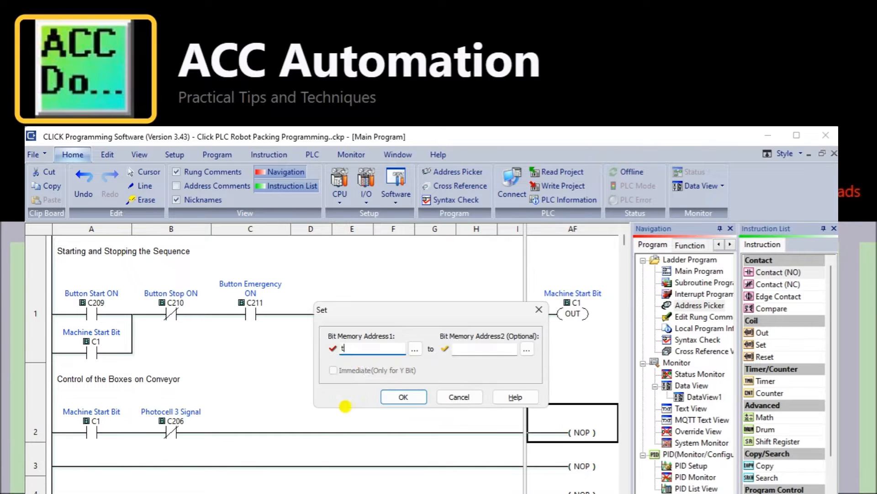
{"action": "type", "text": "C102"}
Start rung 3 with contact C1 and a reset coil for C102.
{"action": "key", "text": "Return"}
{"action": "left_click", "coordinate": [92, 465]}
{"action": "key", "text": "F2"}
{"action": "type", "text": "C1"}
{"action": "left_click", "coordinate": [642, 455]}
{"action": "type", "text": "C102"}
Enter addresses C1 and C2061 and a timer set point of 3000.
{"action": "key", "text": "Return"}
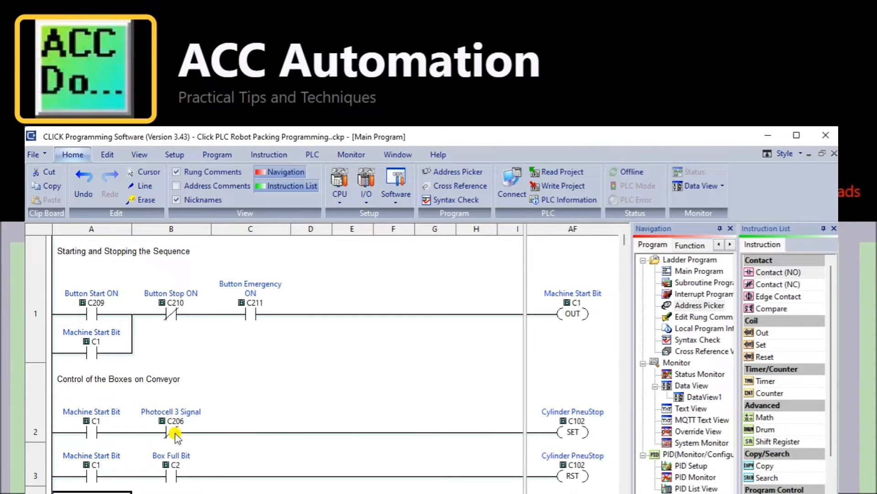
{"action": "scroll", "coordinate": [175, 432], "scroll_direction": "down", "scroll_amount": 1}
{"action": "key", "text": "F2"}
{"action": "type", "text": "C1"}
{"action": "key", "text": "Return"}
{"action": "type", "text": "C2061"}
{"action": "key", "text": "Tab"}
{"action": "type", "text": "3000"}
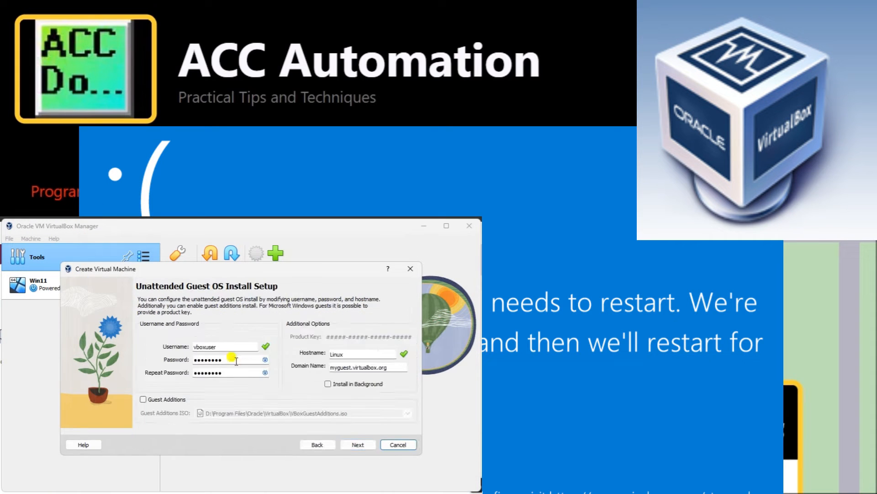
Set the unattended-install password and enable Guest Additions installation.
{"action": "type", "text": "••••••••"}
{"action": "left_click_drag", "start_coordinate": [236, 361], "coordinate": [188, 375]}
{"action": "type", "text": "••••••••"}
{"action": "left_click", "coordinate": [144, 400]}
Give the Linux VM 4096 MB base memory and 4 processors, then finish the wizard.
{"action": "left_click", "coordinate": [358, 444]}
{"action": "left_click_drag", "start_coordinate": [201, 319], "coordinate": [226, 318]}
{"action": "left_click_drag", "start_coordinate": [169, 345], "coordinate": [215, 345]}
{"action": "left_click", "coordinate": [358, 445]}
{"action": "left_click", "coordinate": [358, 445]}
{"action": "left_click", "coordinate": [358, 445]}
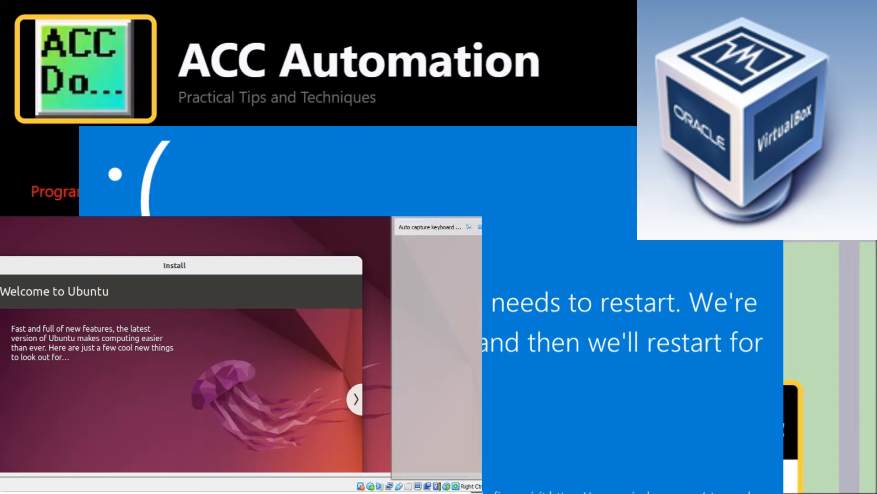
Start a new virtual machine named Win11.
{"action": "left_click", "coordinate": [358, 338]}
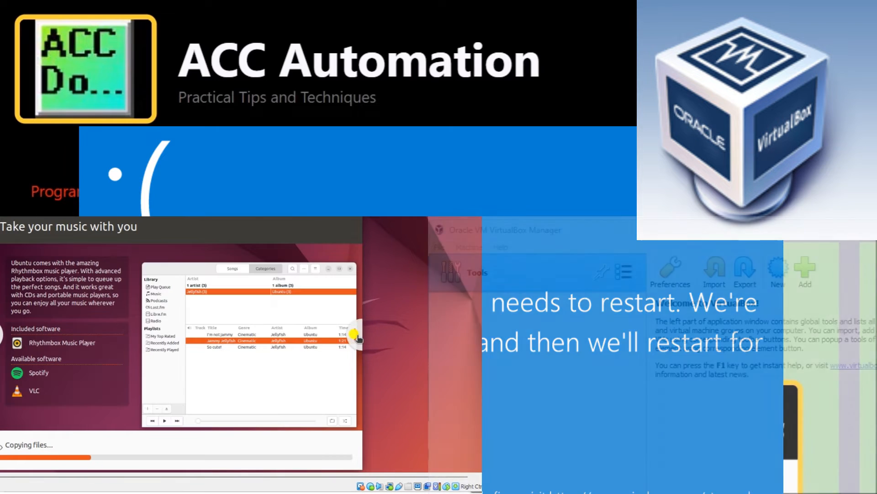
{"action": "left_click", "coordinate": [778, 270]}
{"action": "type", "text": "Win11"}
{"action": "left_click", "coordinate": [469, 383]}
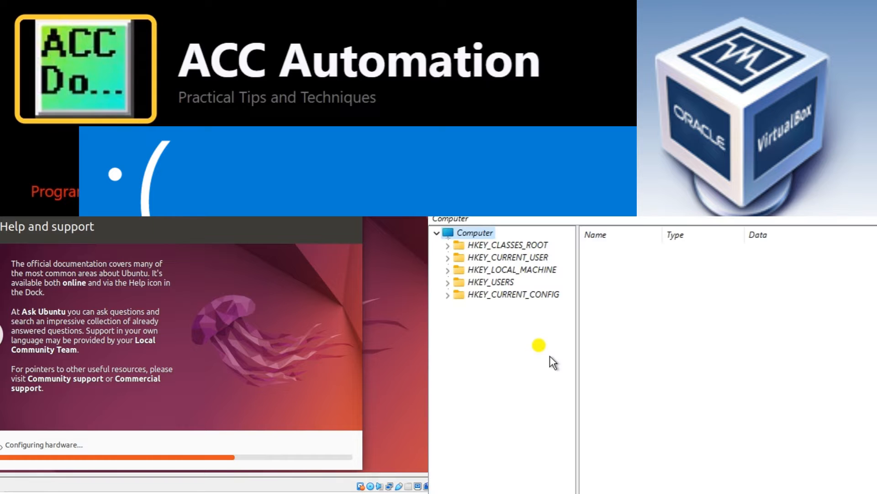
Expand HKEY_LOCAL_MACHINE\SYSTEM in Registry Editor and bring up the Setup key's options.
{"action": "left_click", "coordinate": [447, 270]}
{"action": "left_click", "coordinate": [459, 344]}
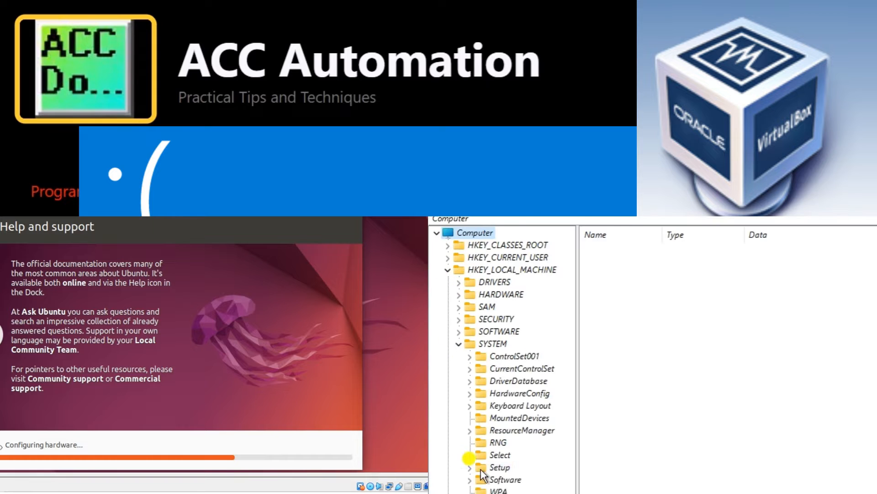
{"action": "right_click", "coordinate": [480, 468]}
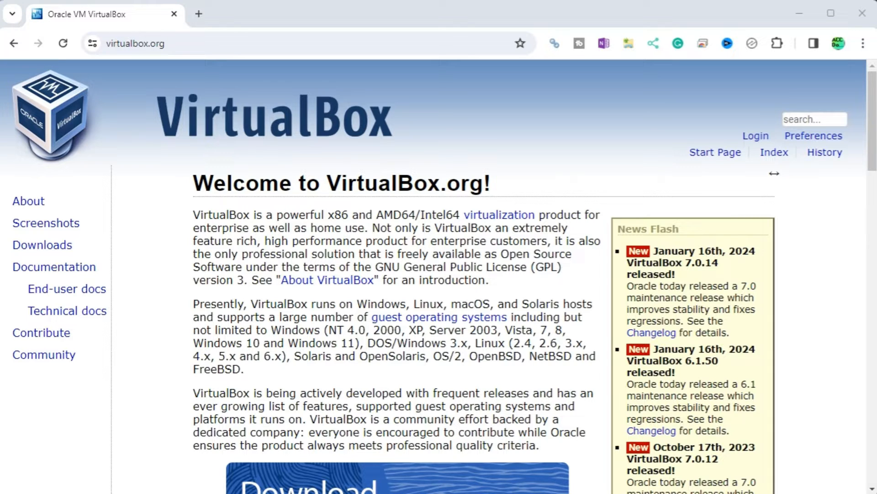
Download the VirtualBox 7.0.14 Windows hosts installer from virtualbox.org's Downloads page.
{"action": "left_click", "coordinate": [873, 131]}
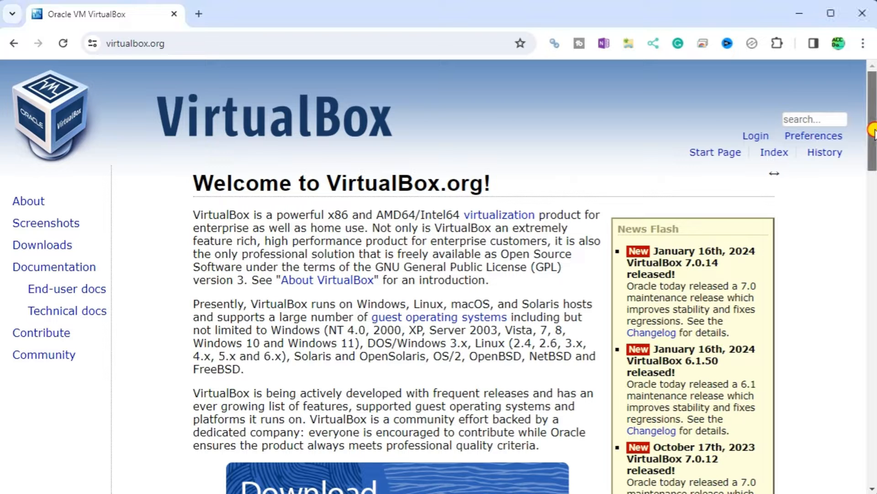
{"action": "left_click_drag", "start_coordinate": [873, 131], "coordinate": [873, 189]}
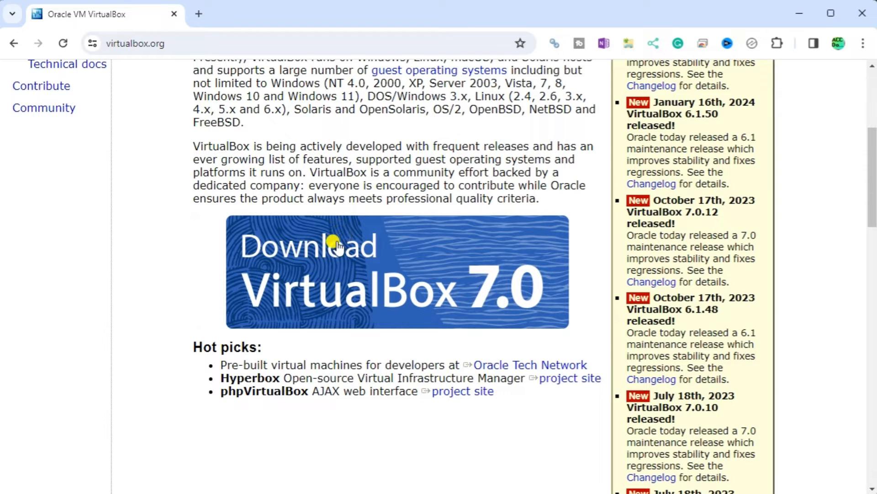
{"action": "left_click", "coordinate": [362, 269]}
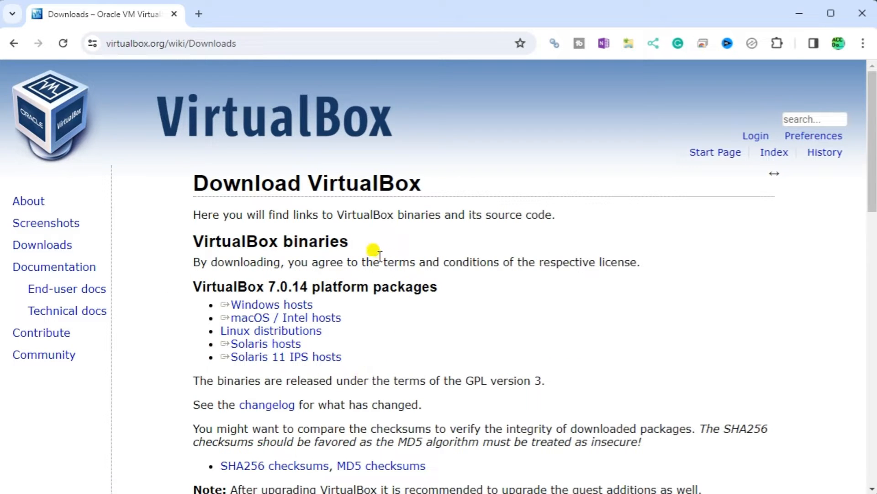
{"action": "left_click", "coordinate": [261, 304]}
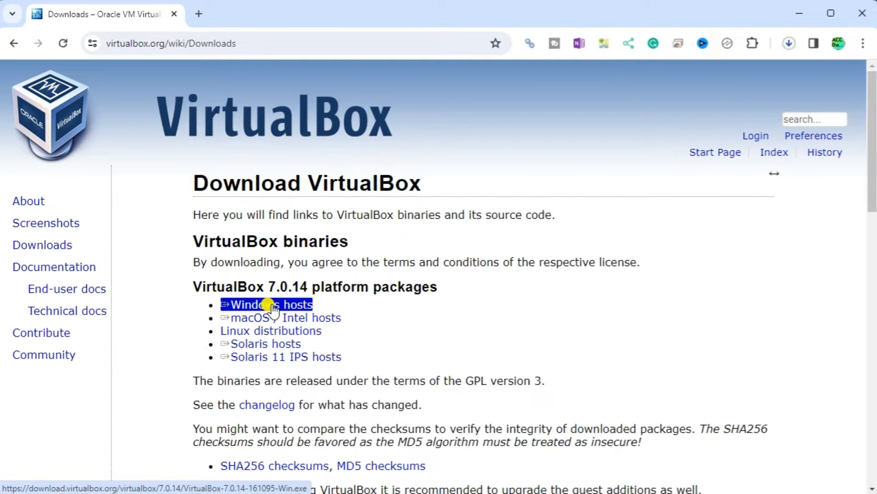
{"action": "left_click", "coordinate": [497, 205]}
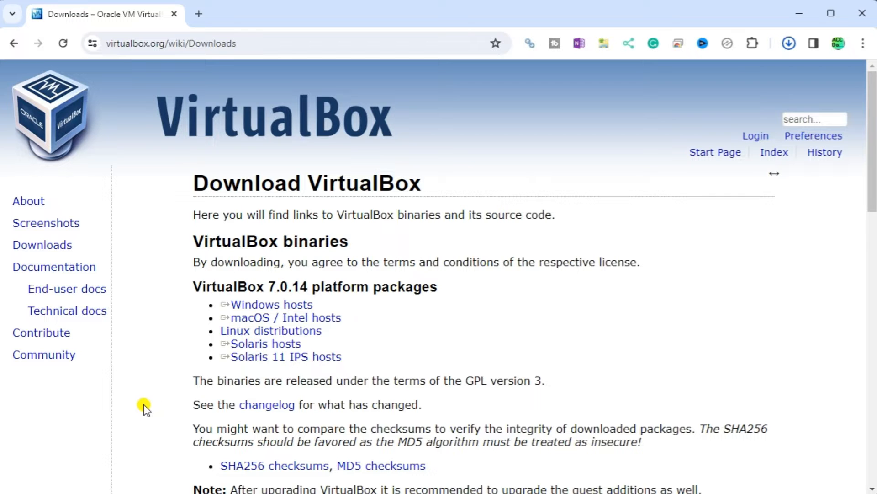
{"action": "key", "text": "ctrl+shift+Escape"}
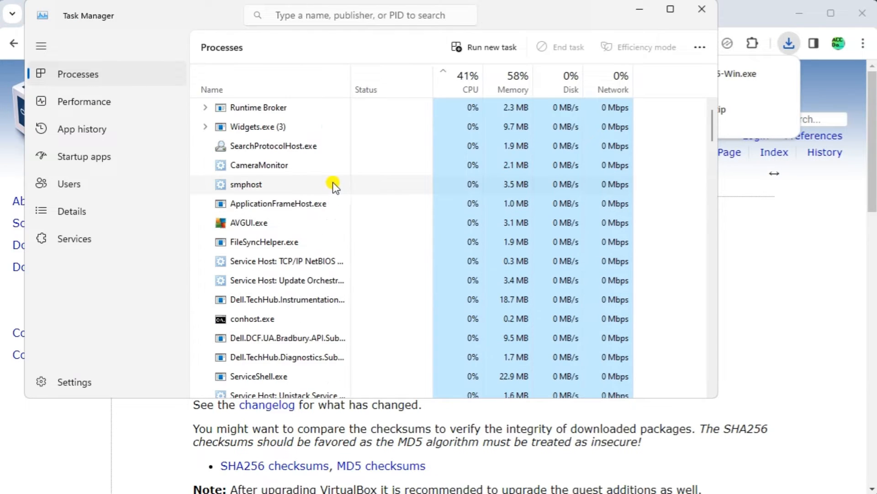
{"action": "left_click", "coordinate": [72, 102]}
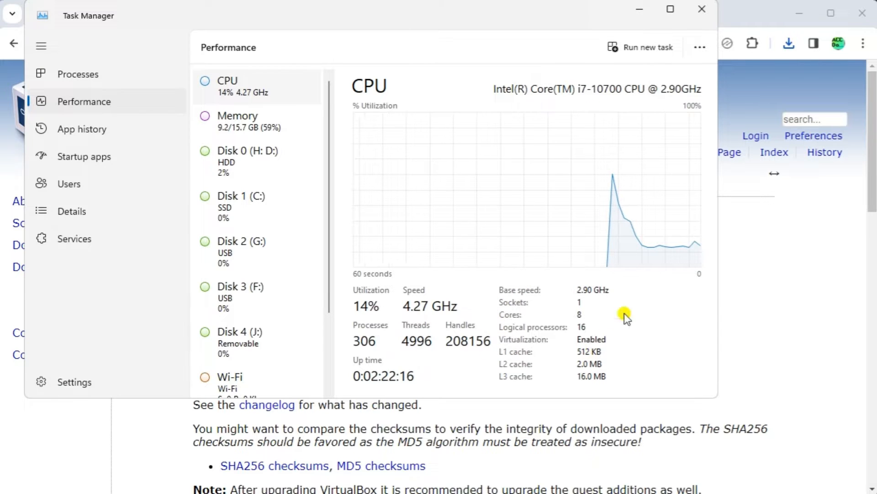
{"action": "left_click", "coordinate": [704, 12]}
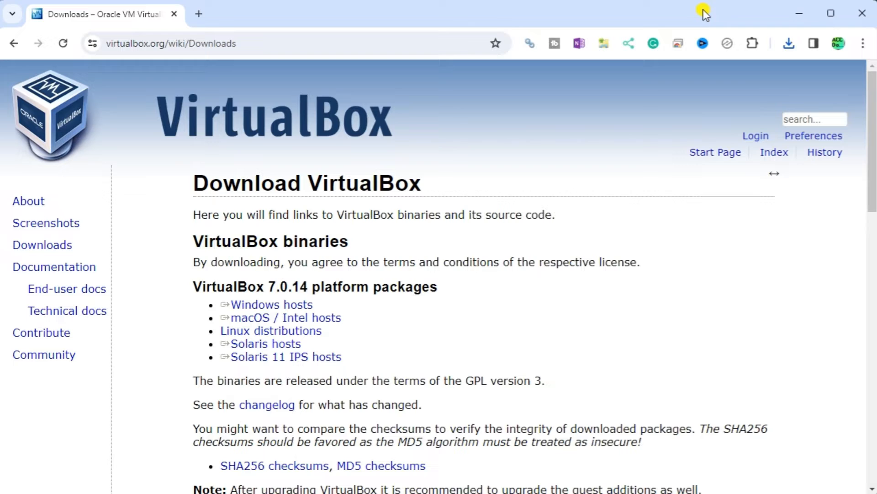
Locate the downloaded VirtualBox installer through the browser's download history.
{"action": "left_click", "coordinate": [787, 45]}
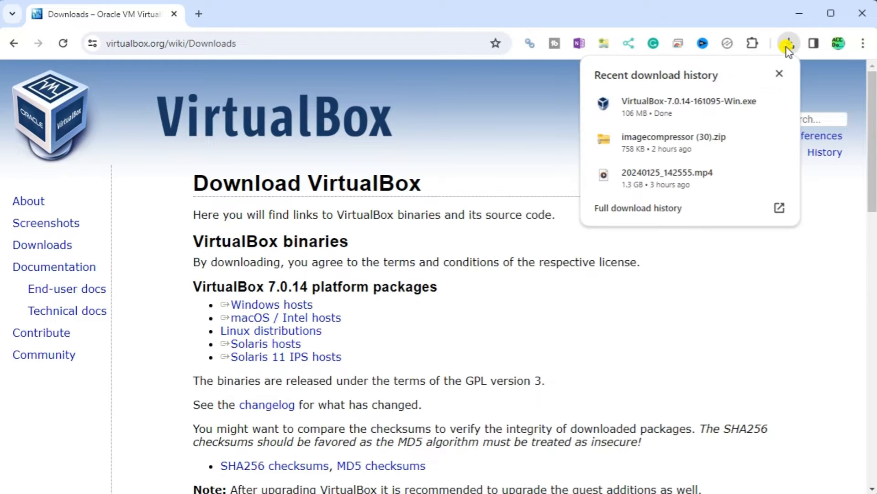
{"action": "mouse_move", "coordinate": [667, 100]}
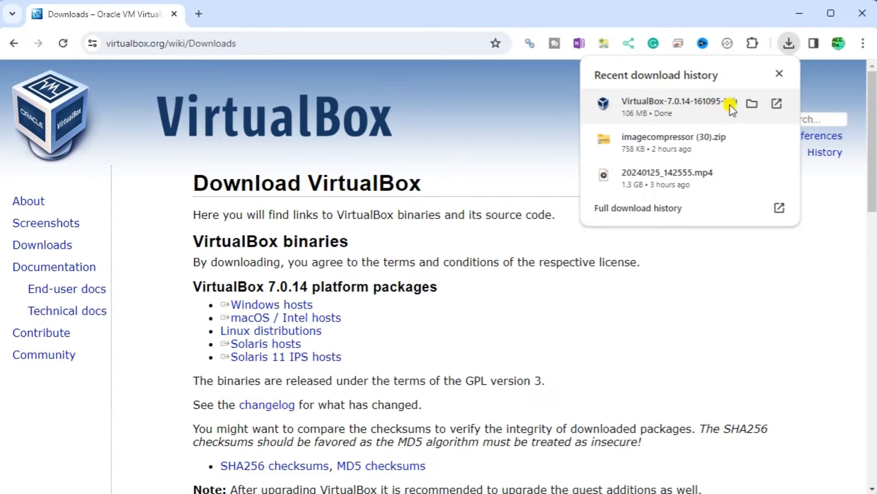
{"action": "left_click", "coordinate": [749, 106]}
{"action": "left_click", "coordinate": [687, 101]}
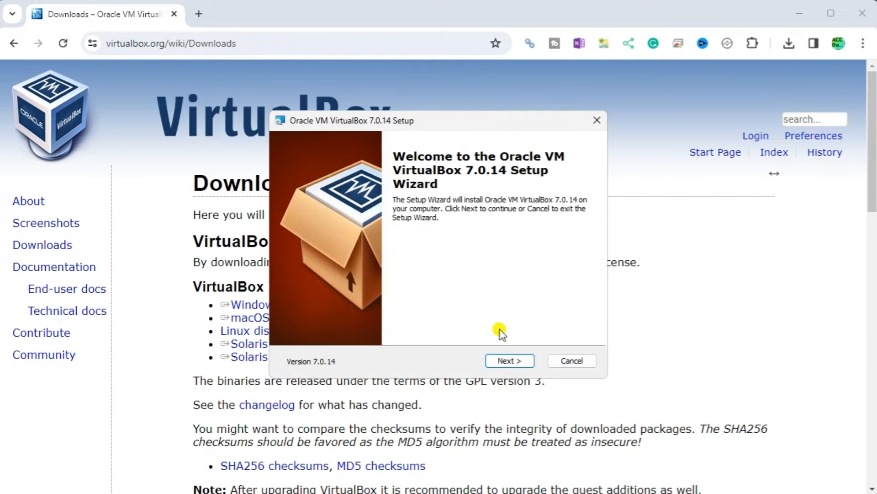
Install VirtualBox 7.0.14 with default features, accepting the network reset and Python warnings.
{"action": "left_click", "coordinate": [508, 361]}
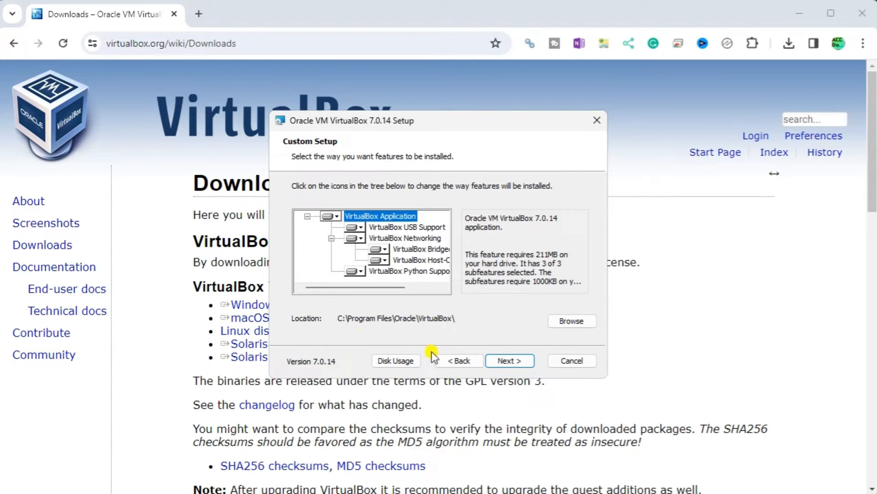
{"action": "left_click", "coordinate": [511, 360]}
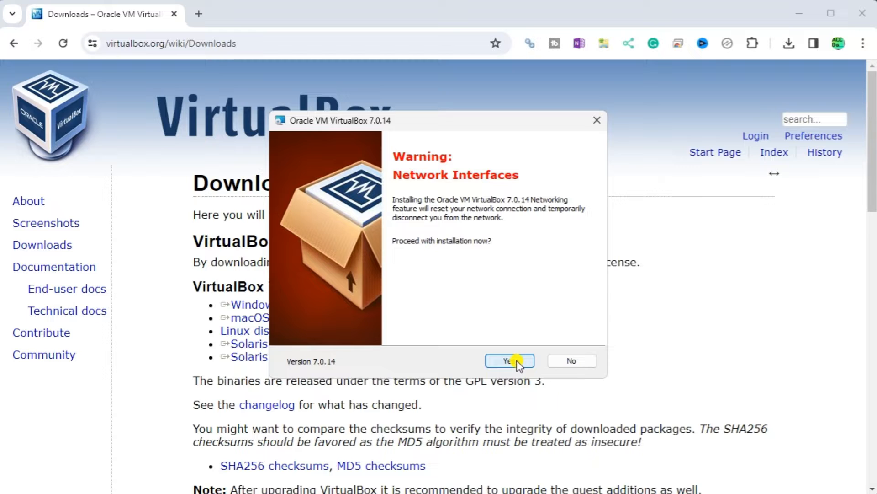
{"action": "left_click", "coordinate": [517, 360]}
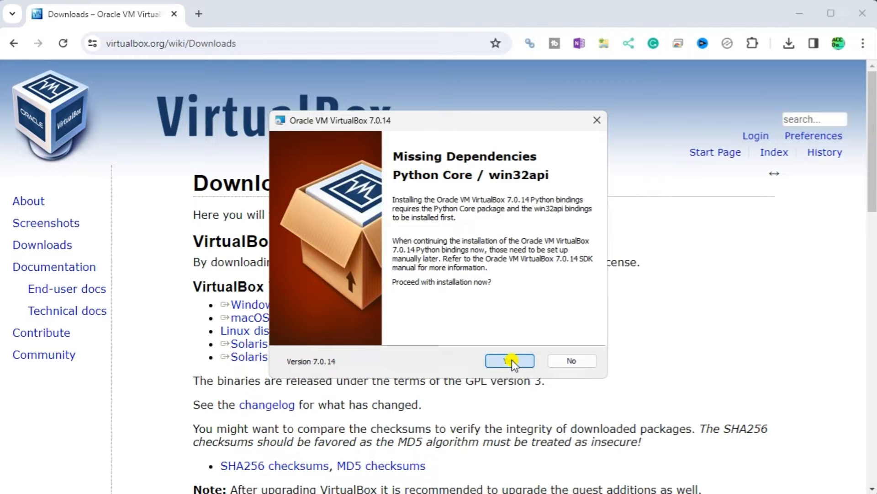
{"action": "left_click", "coordinate": [510, 360]}
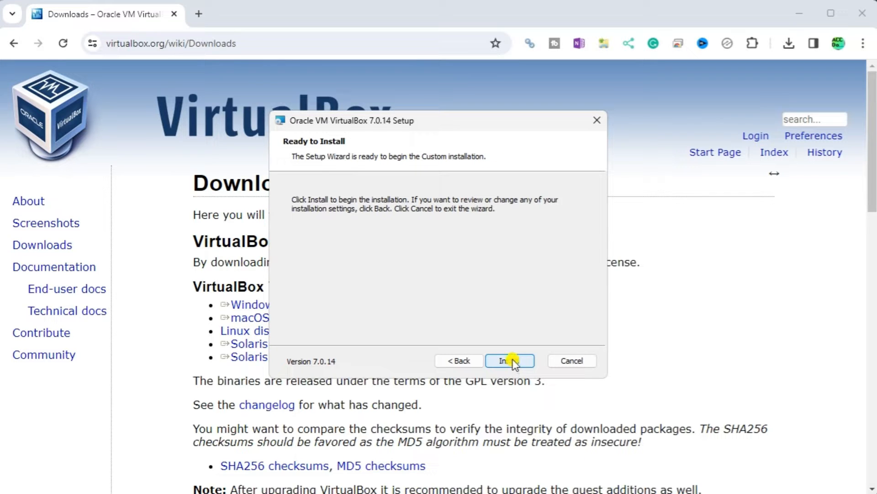
{"action": "left_click", "coordinate": [510, 360]}
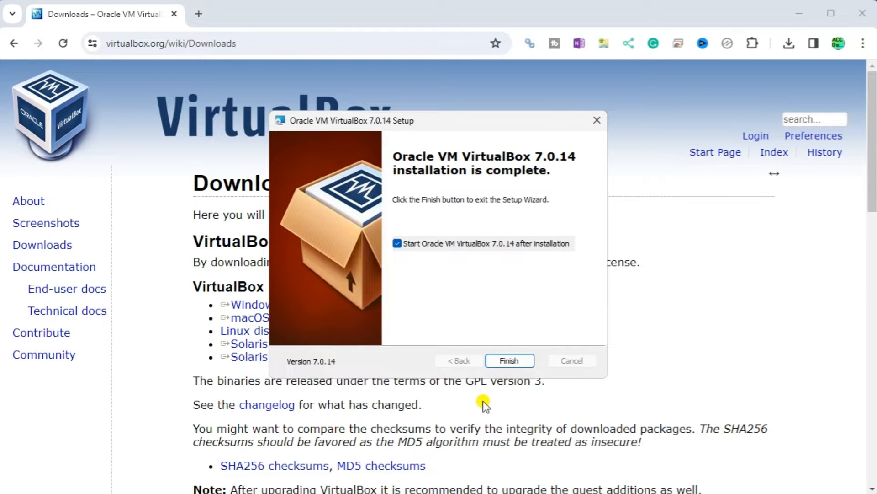
{"action": "left_click", "coordinate": [510, 361]}
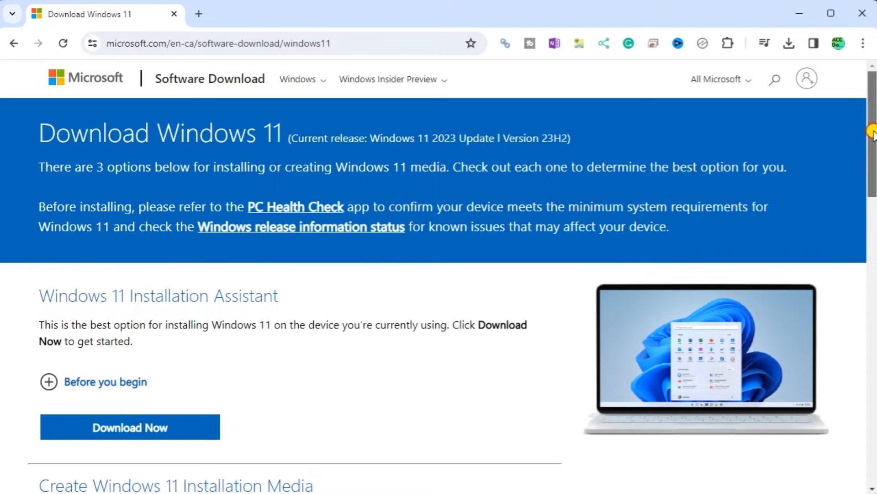
Download MediaCreationTool_Win11_23H2 from Create Windows 11 Installation Media and run it.
{"action": "left_click_drag", "start_coordinate": [871, 131], "coordinate": [874, 206]}
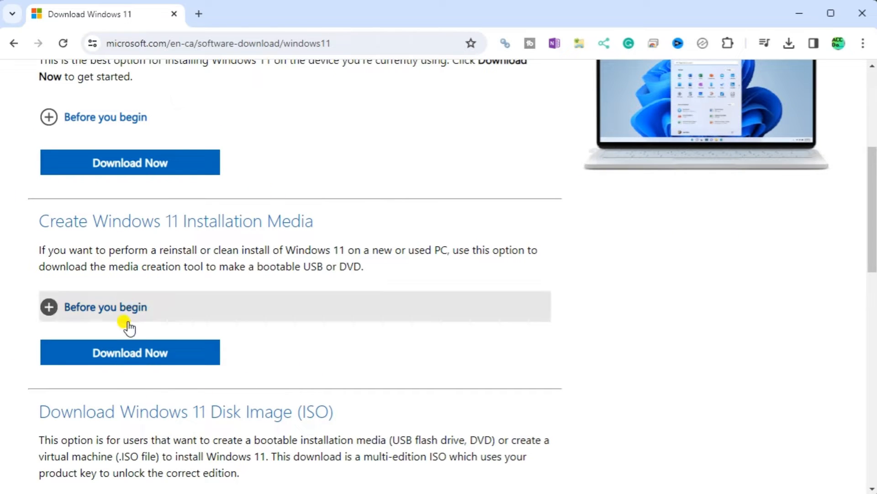
{"action": "left_click", "coordinate": [153, 351]}
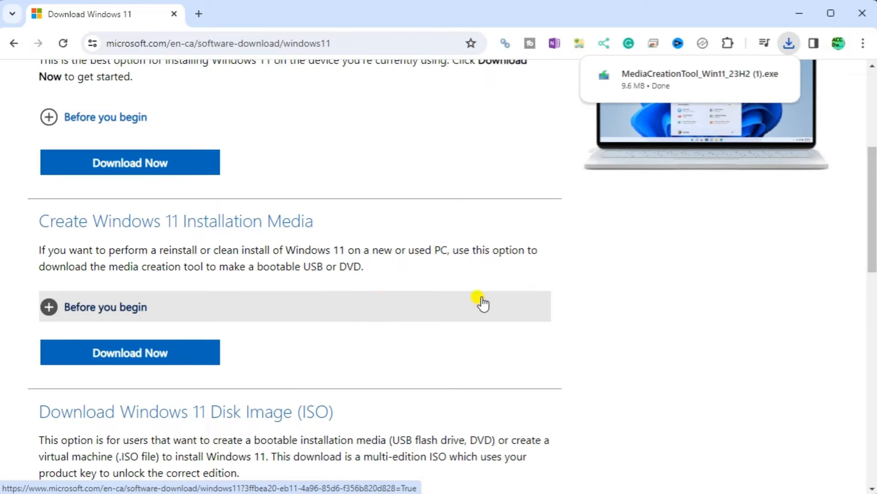
{"action": "left_click", "coordinate": [669, 84]}
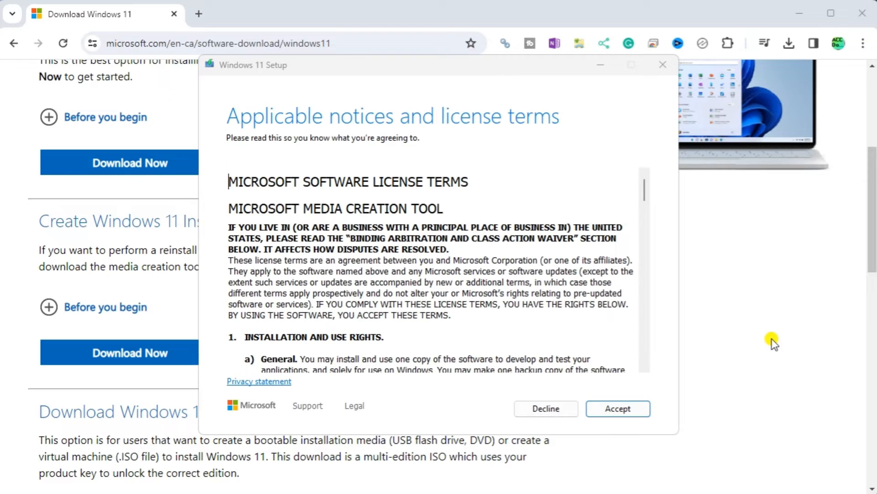
Create a Windows 11 ISO saved as Windows.iso with the recommended language and edition.
{"action": "left_click_drag", "start_coordinate": [645, 195], "coordinate": [641, 374]}
{"action": "left_click", "coordinate": [612, 408]}
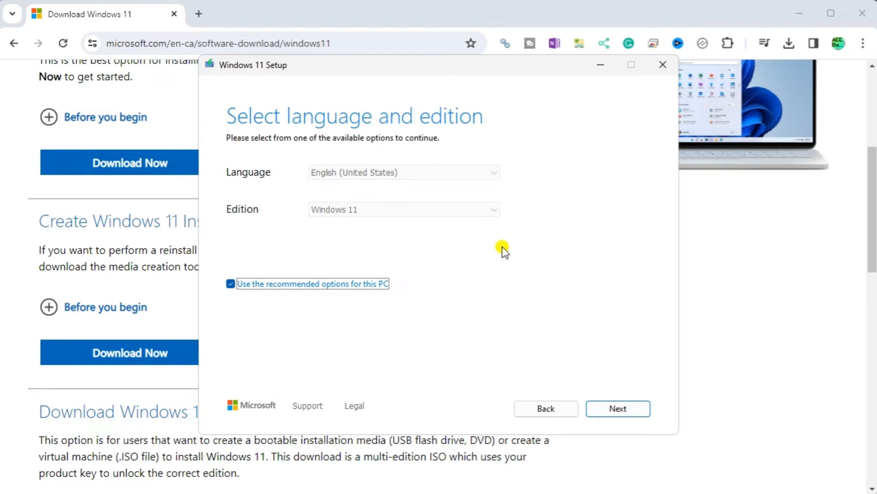
{"action": "left_click", "coordinate": [620, 409]}
{"action": "left_click", "coordinate": [235, 209]}
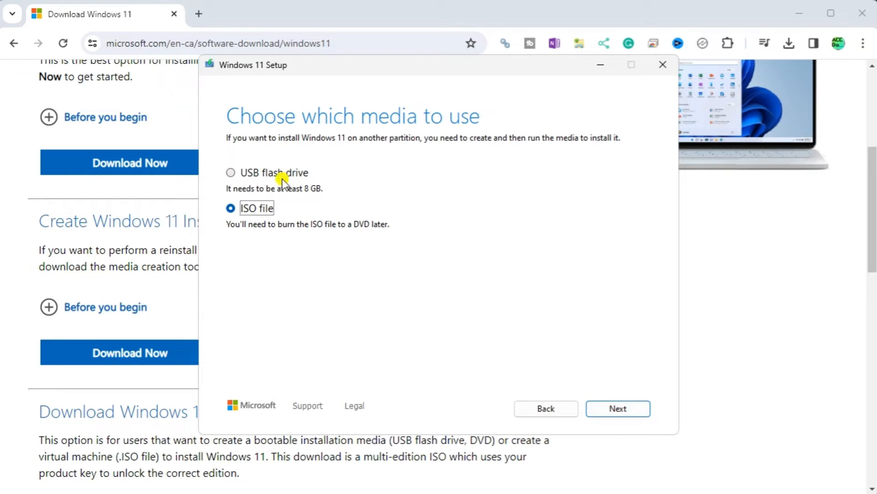
{"action": "left_click", "coordinate": [635, 409]}
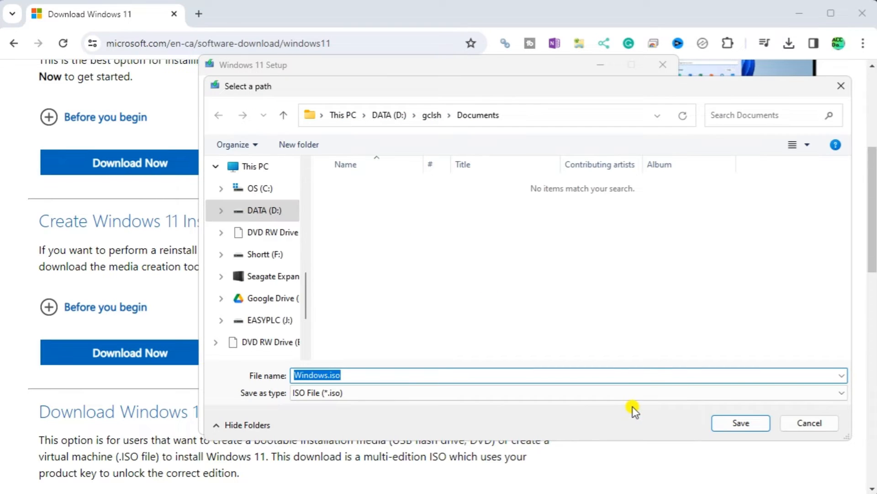
{"action": "left_click", "coordinate": [750, 424]}
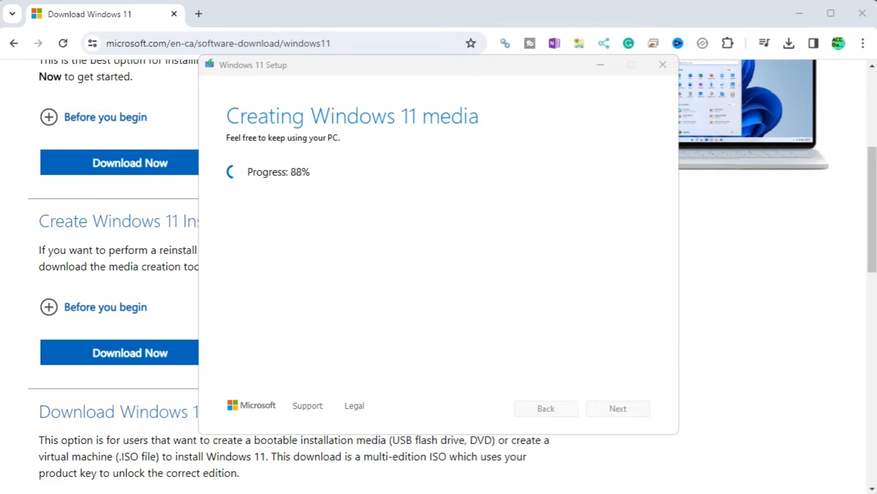
{"action": "left_click", "coordinate": [626, 411]}
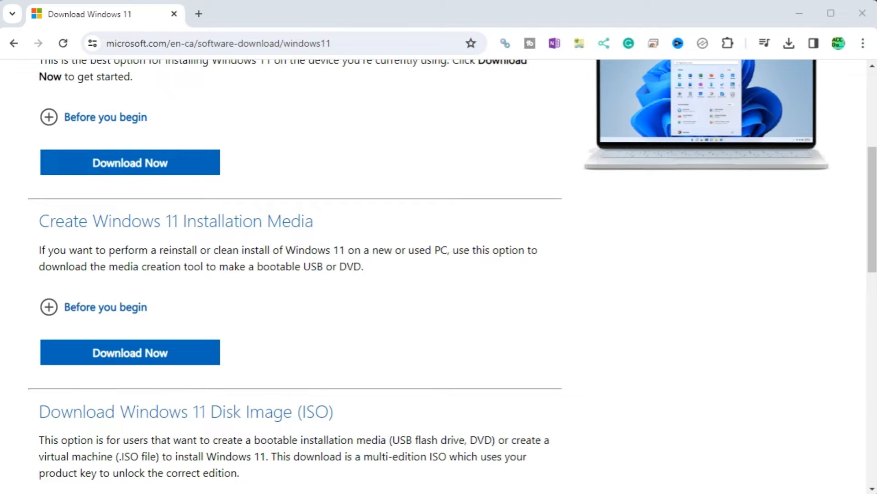
Bring back Registry Editor and browse to HKLM\SOFTWARE\Microsoft\Windows NT\CurrentVersion\SoftwareProtectionPlatform.
{"action": "left_click", "coordinate": [681, 493]}
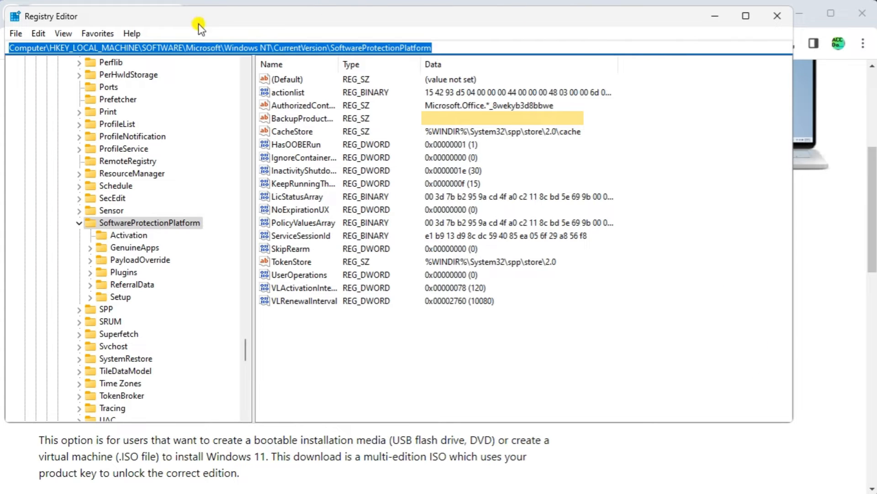
{"action": "left_click_drag", "start_coordinate": [245, 343], "coordinate": [268, 67]}
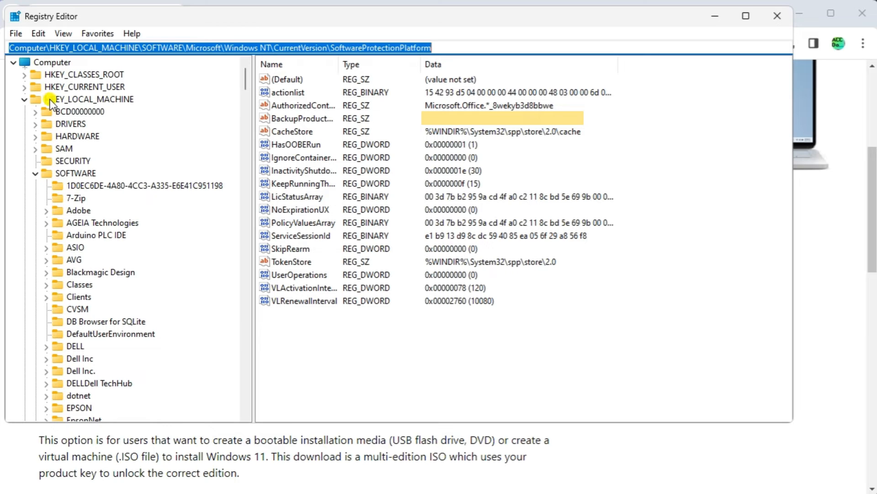
{"action": "scroll", "coordinate": [75, 183], "scroll_direction": "down", "scroll_amount": 7}
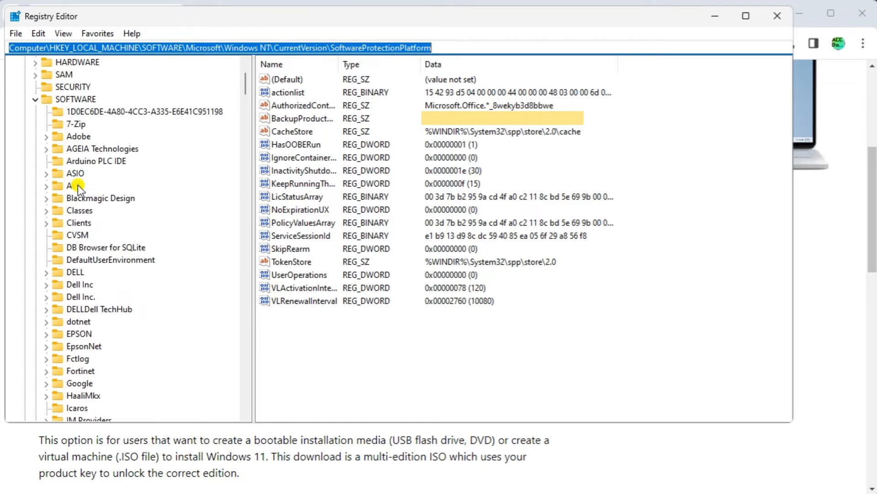
{"action": "scroll", "coordinate": [78, 187], "scroll_direction": "down", "scroll_amount": 3}
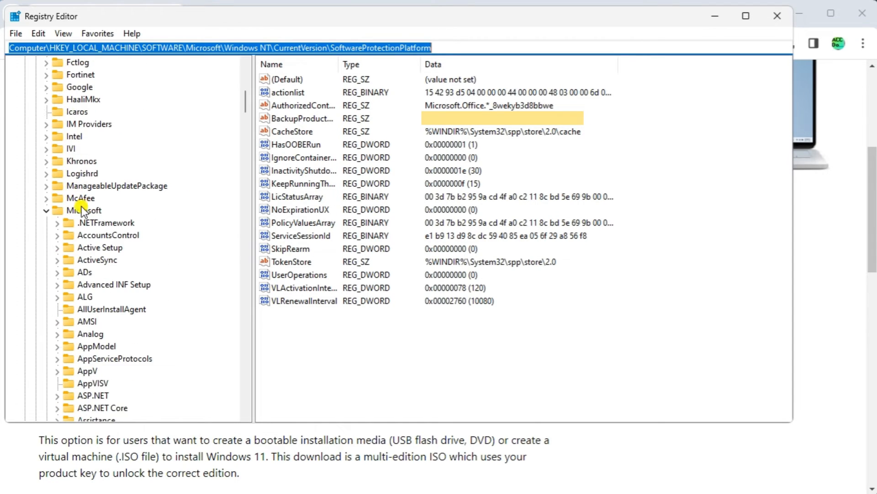
{"action": "scroll", "coordinate": [91, 212], "scroll_direction": "down", "scroll_amount": 6}
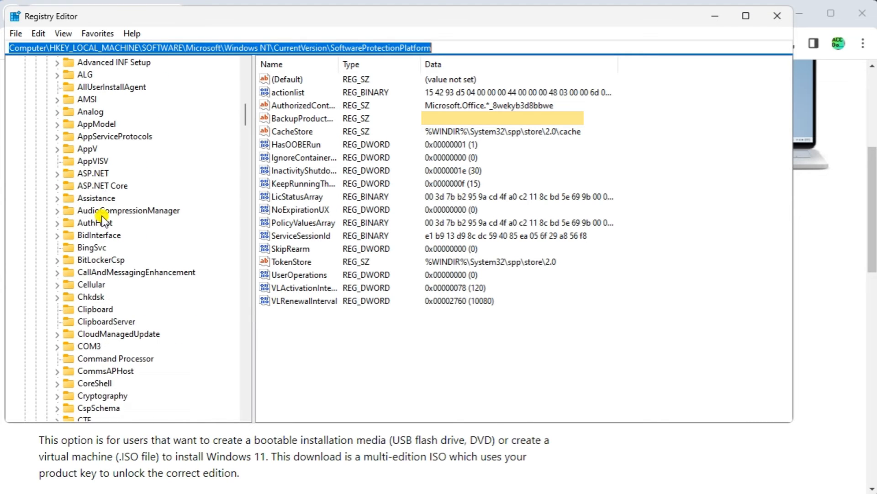
{"action": "scroll", "coordinate": [102, 217], "scroll_direction": "down", "scroll_amount": 11}
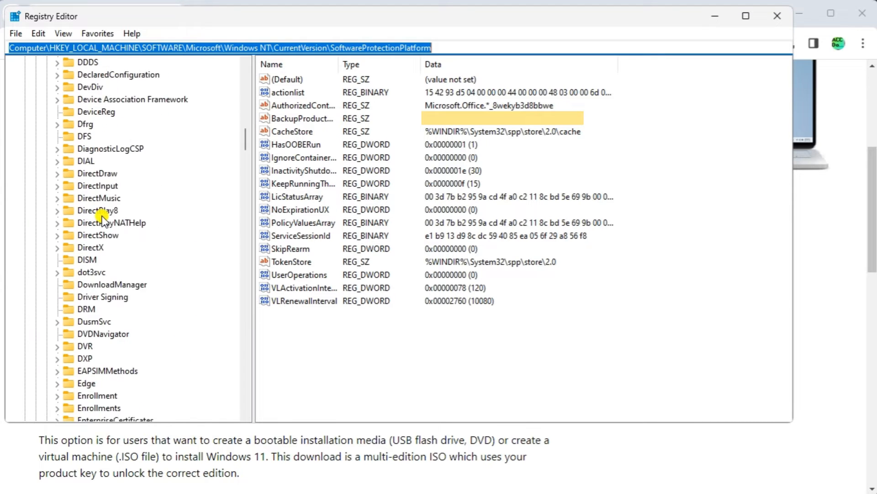
{"action": "scroll", "coordinate": [102, 217], "scroll_direction": "down", "scroll_amount": 12}
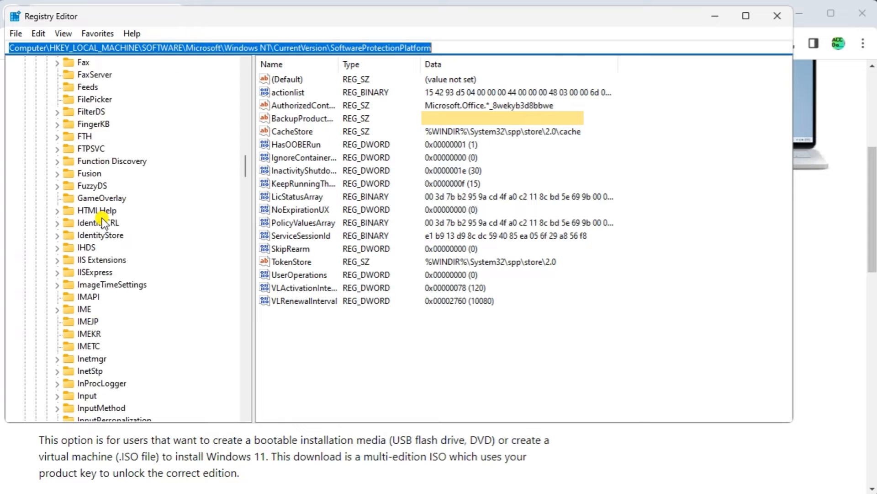
{"action": "scroll", "coordinate": [101, 221], "scroll_direction": "down", "scroll_amount": 18}
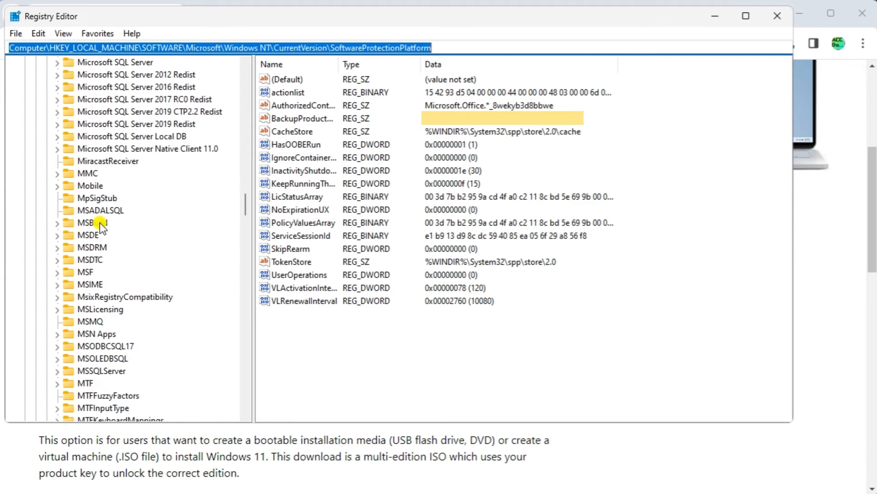
{"action": "scroll", "coordinate": [100, 223], "scroll_direction": "down", "scroll_amount": 20}
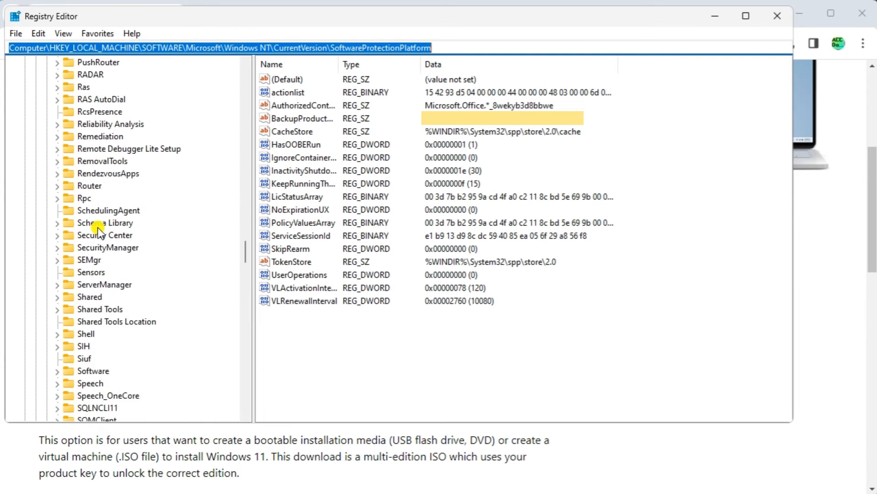
{"action": "scroll", "coordinate": [97, 229], "scroll_direction": "down", "scroll_amount": 19}
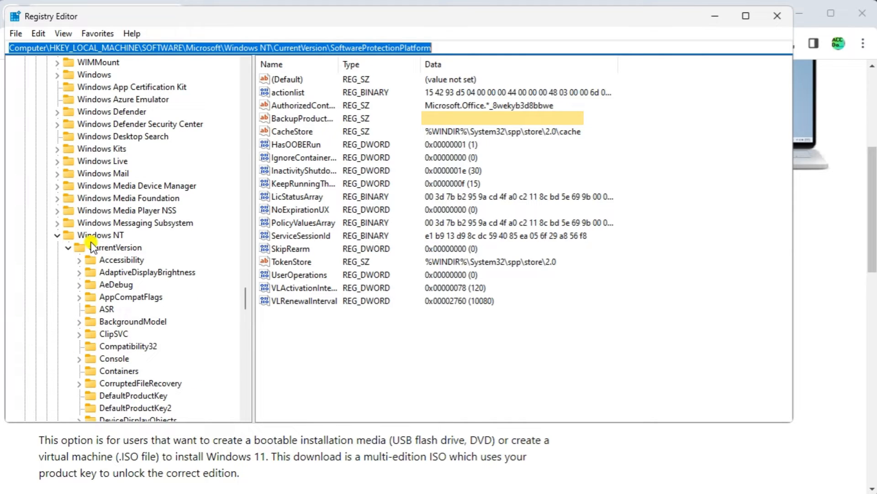
{"action": "scroll", "coordinate": [114, 279], "scroll_direction": "down", "scroll_amount": 7}
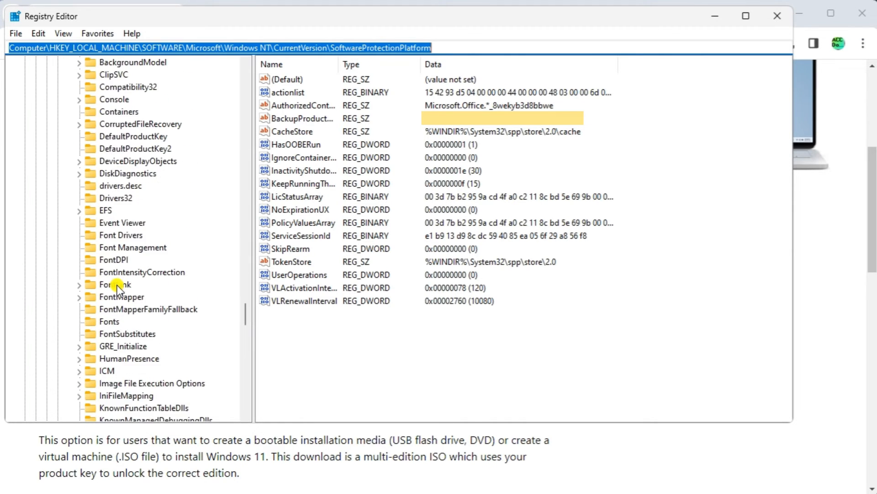
{"action": "scroll", "coordinate": [117, 284], "scroll_direction": "down", "scroll_amount": 14}
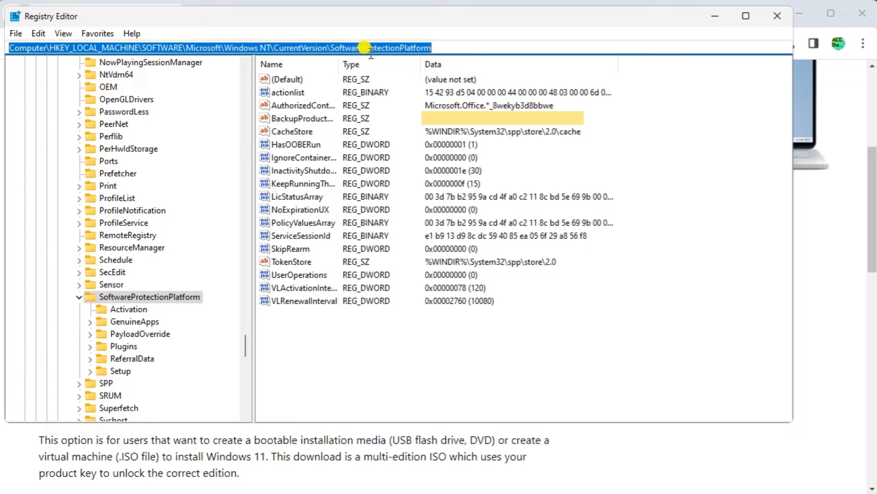
View BackupProductKeyDefault's data, cancel without changes, and close Registry Editor.
{"action": "left_click", "coordinate": [293, 117]}
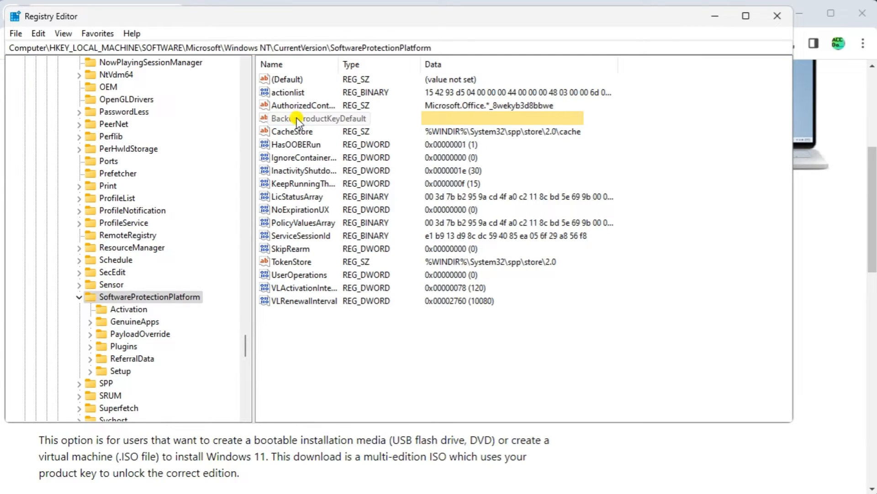
{"action": "double_click", "coordinate": [296, 118]}
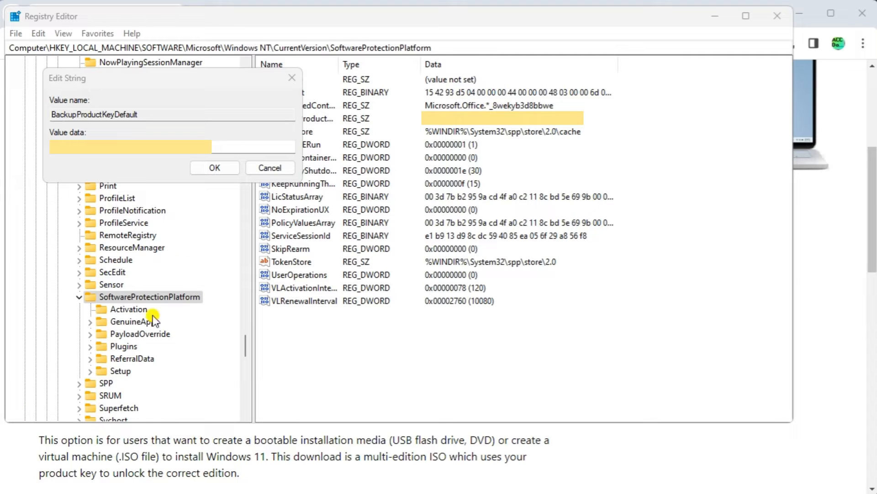
{"action": "left_click", "coordinate": [263, 169]}
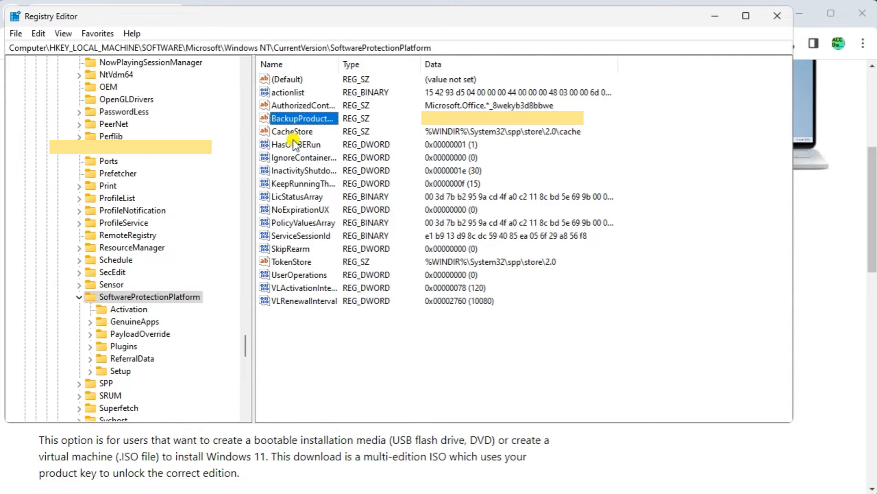
{"action": "left_click", "coordinate": [777, 19]}
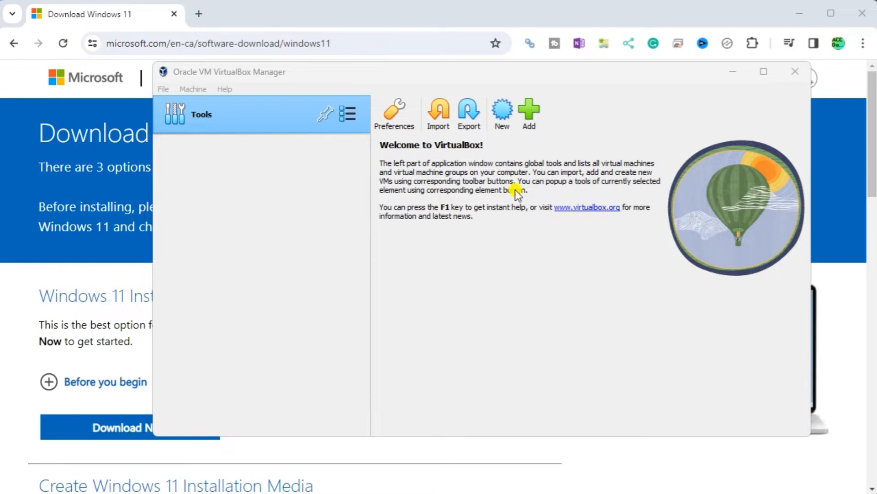
Name the new machine Win11, store it on drive D:, and pick Windows.iso as its ISO.
{"action": "left_click", "coordinate": [501, 112]}
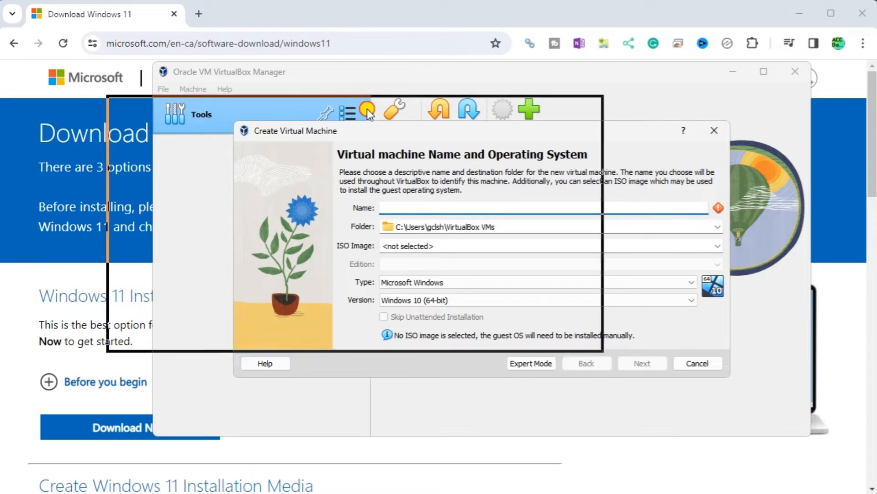
{"action": "left_click_drag", "start_coordinate": [286, 125], "coordinate": [78, 120]}
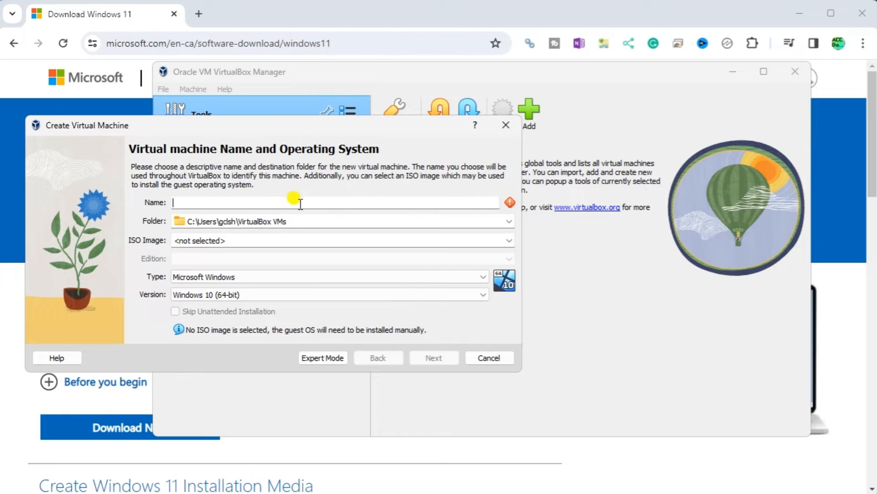
{"action": "type", "text": "W"}
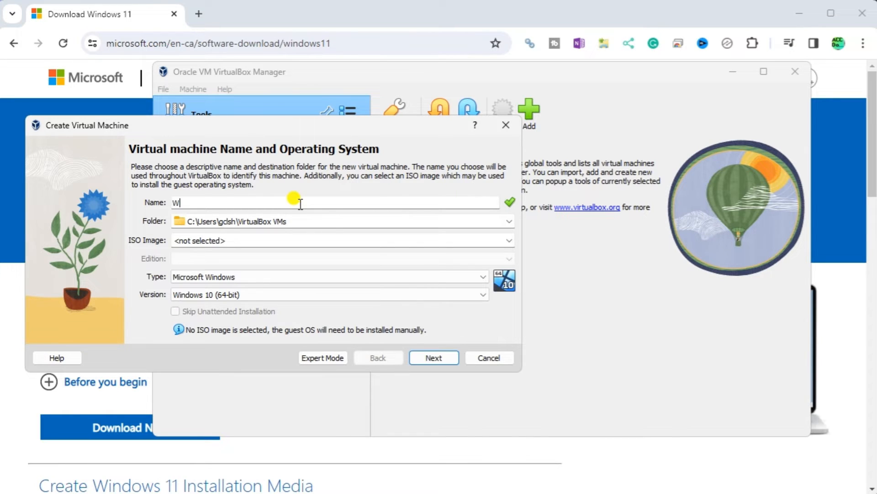
{"action": "type", "text": "in11"}
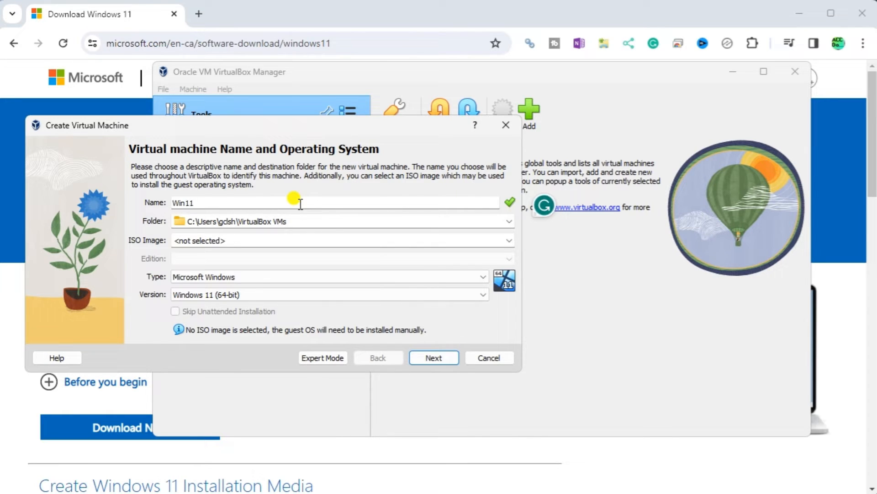
{"action": "left_click", "coordinate": [188, 224]}
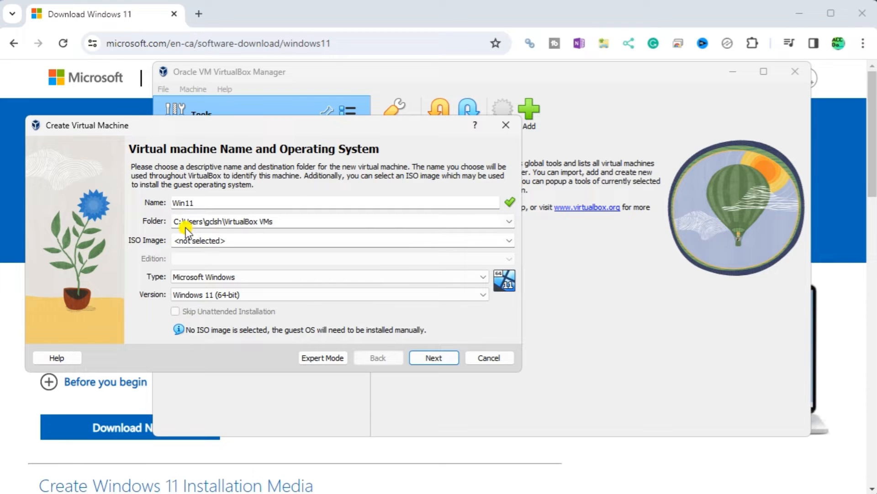
{"action": "key", "text": "BackSpace"}
{"action": "type", "text": "D"}
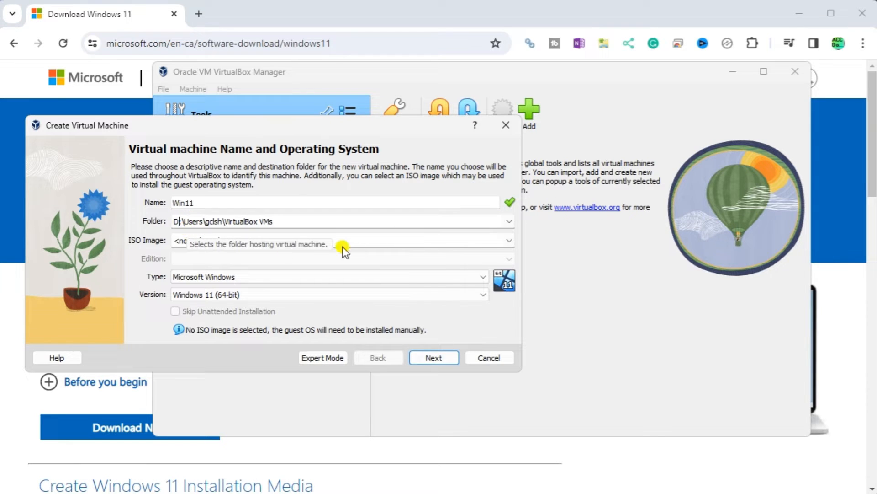
{"action": "left_click", "coordinate": [510, 241]}
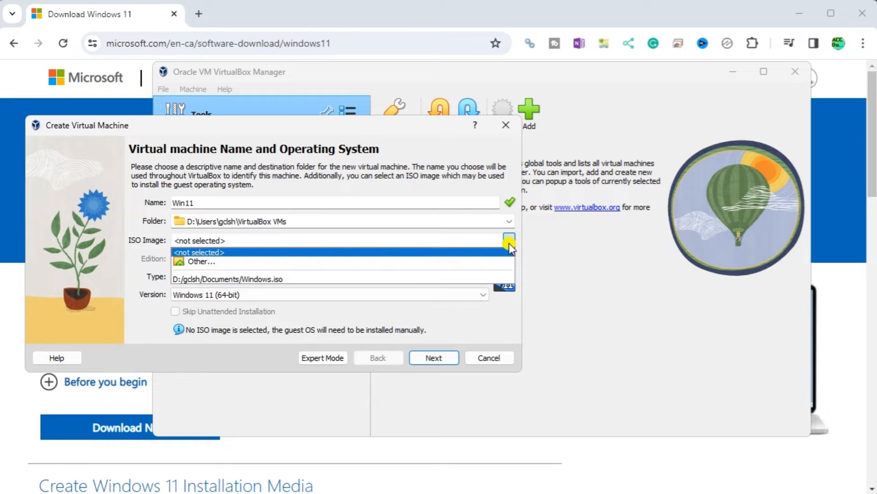
{"action": "left_click", "coordinate": [265, 279]}
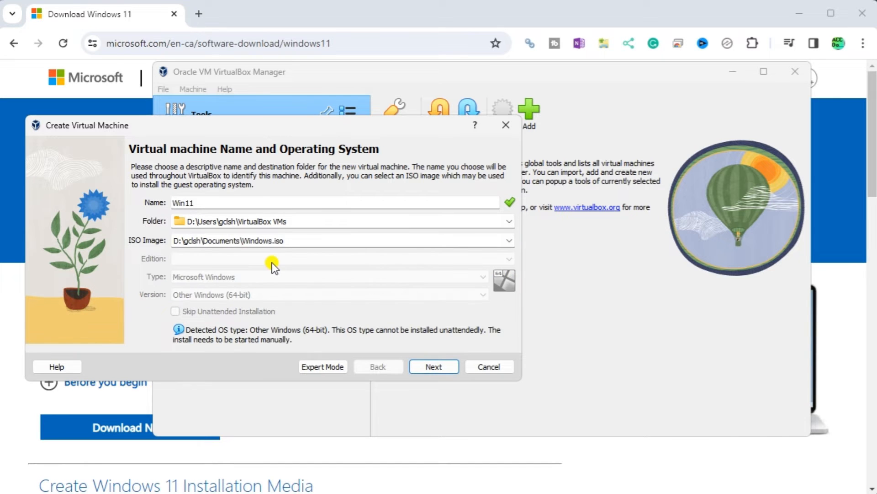
Give Win11 8192 MB base memory and 4 processors, and enable EFI.
{"action": "left_click", "coordinate": [430, 365]}
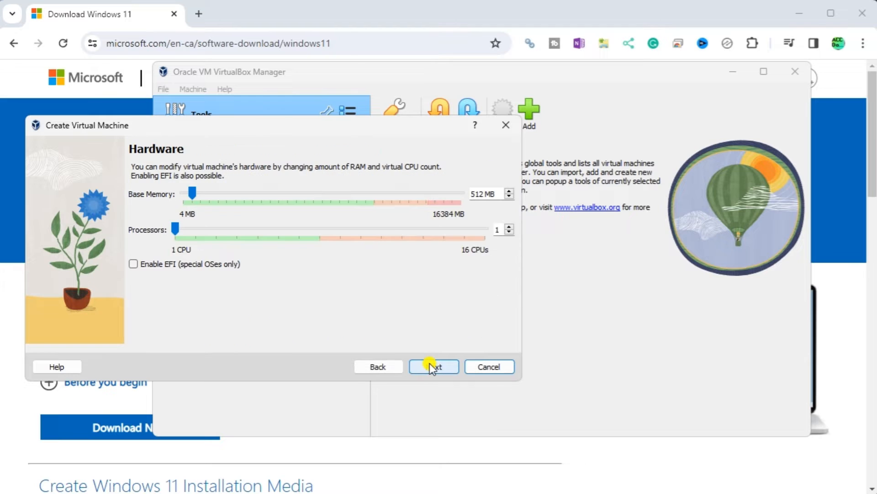
{"action": "left_click", "coordinate": [195, 193]}
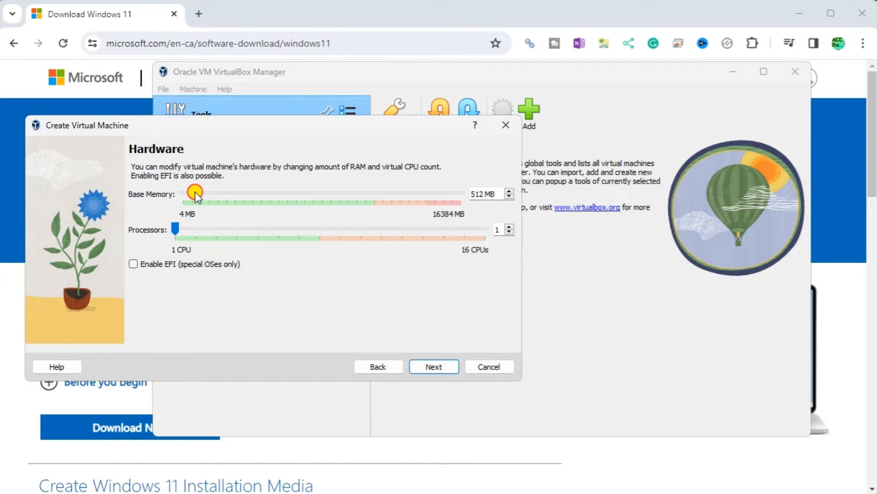
{"action": "left_click_drag", "start_coordinate": [196, 191], "coordinate": [259, 199]}
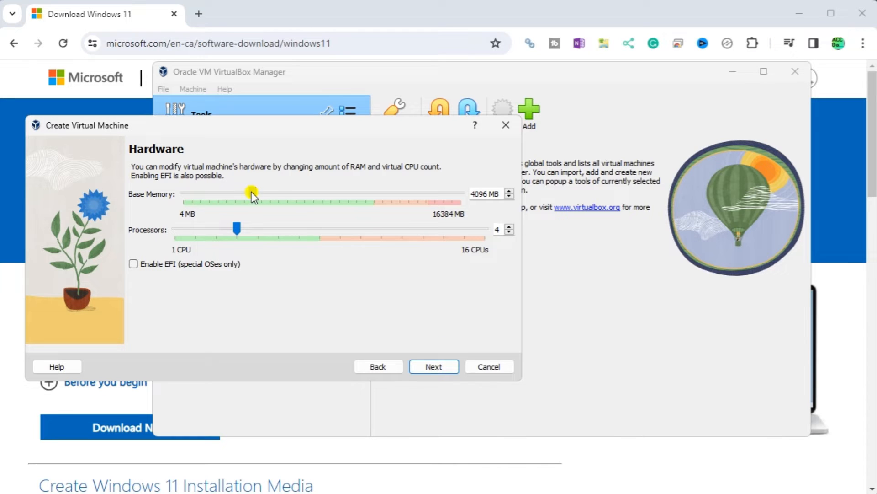
{"action": "left_click_drag", "start_coordinate": [251, 191], "coordinate": [322, 194]}
{"action": "left_click", "coordinate": [440, 363]}
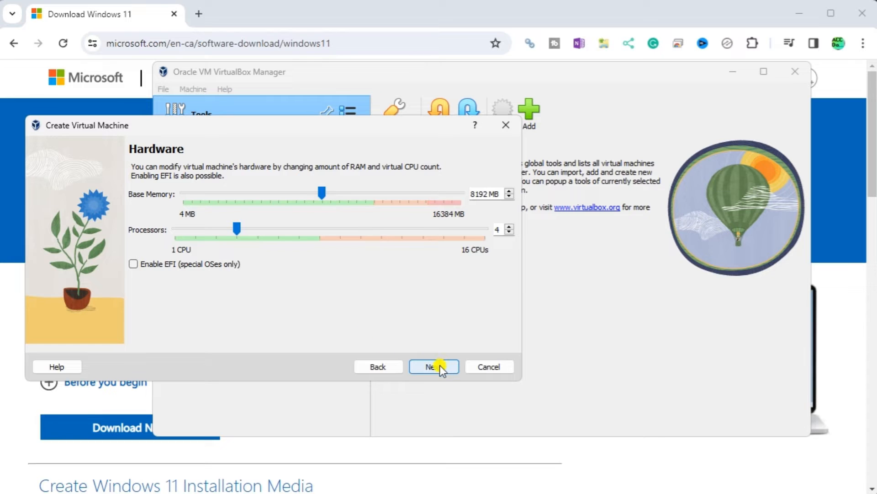
{"action": "left_click", "coordinate": [177, 267]}
Set the Win11 virtual hard disk size to 65 GB.
{"action": "left_click", "coordinate": [442, 367]}
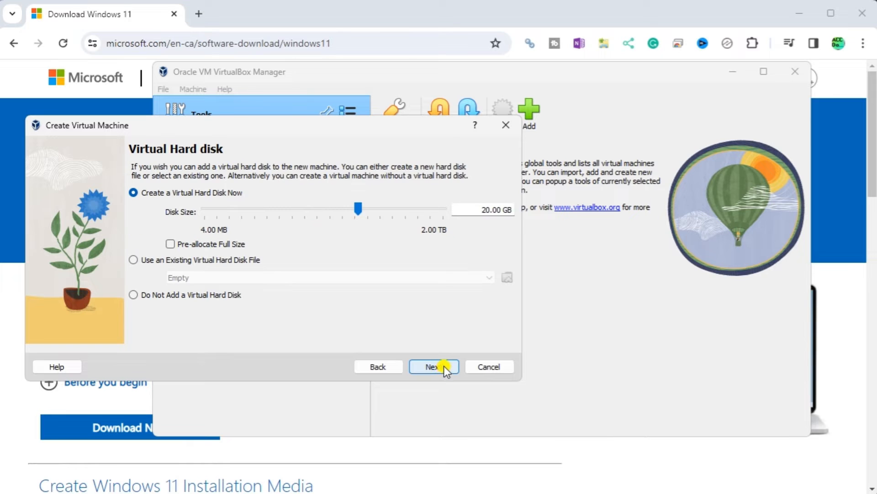
{"action": "left_click", "coordinate": [485, 214]}
{"action": "left_click", "coordinate": [489, 215]}
{"action": "left_click_drag", "start_coordinate": [489, 214], "coordinate": [480, 213]}
{"action": "type", "text": "55"}
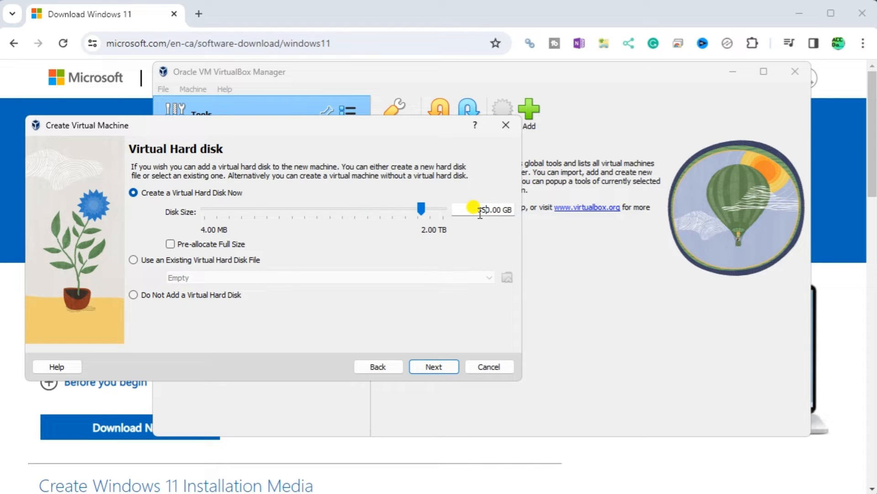
{"action": "key", "text": "Delete"}
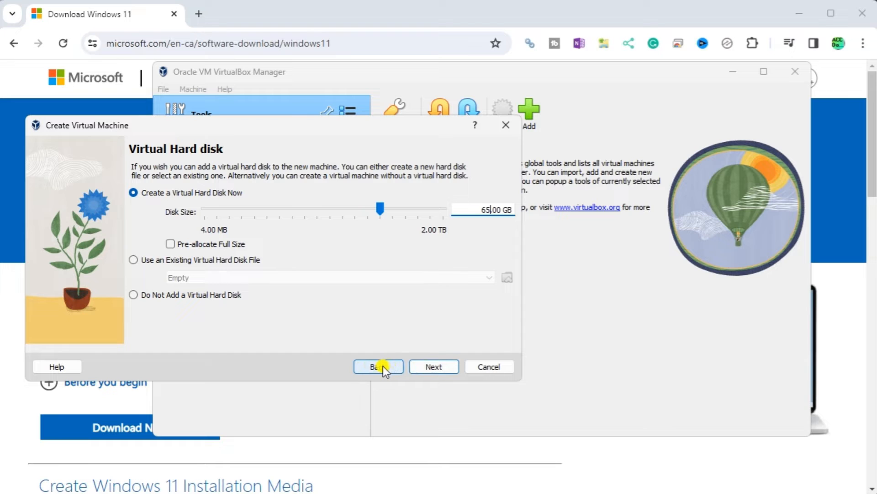
Review the summary and finish creating the Win11 virtual machine.
{"action": "left_click", "coordinate": [425, 369]}
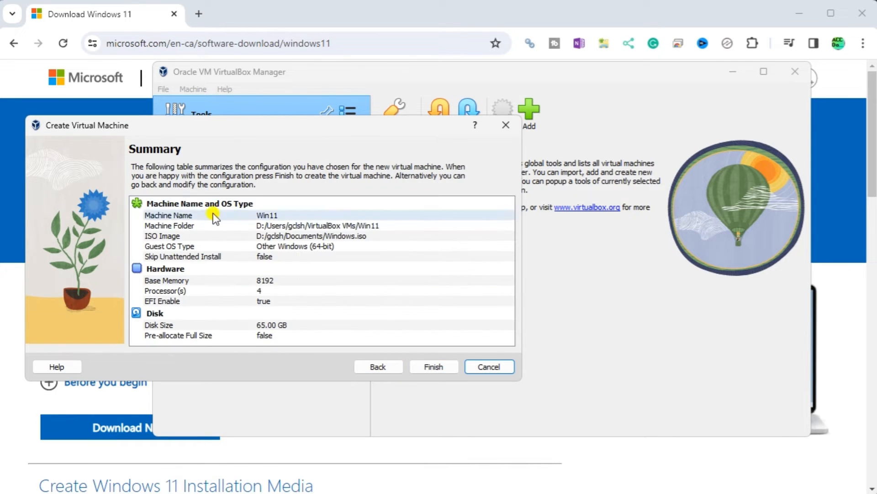
{"action": "left_click", "coordinate": [386, 369]}
{"action": "left_click", "coordinate": [437, 368]}
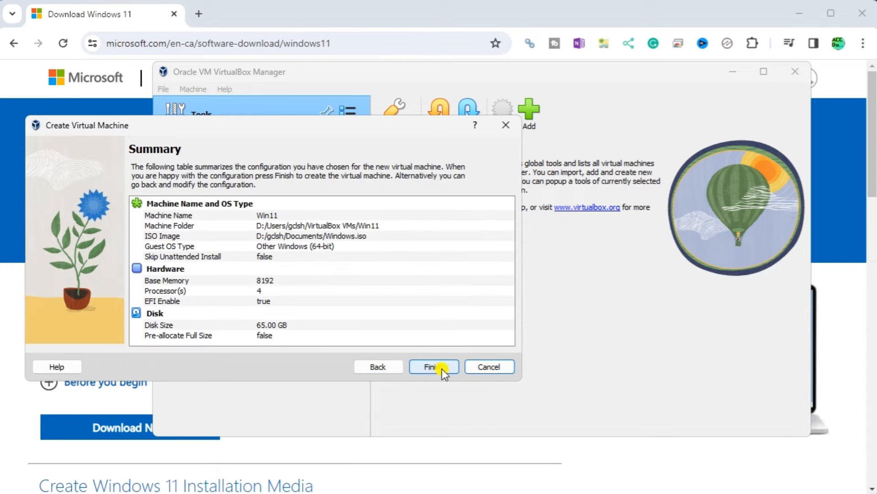
{"action": "left_click", "coordinate": [445, 368]}
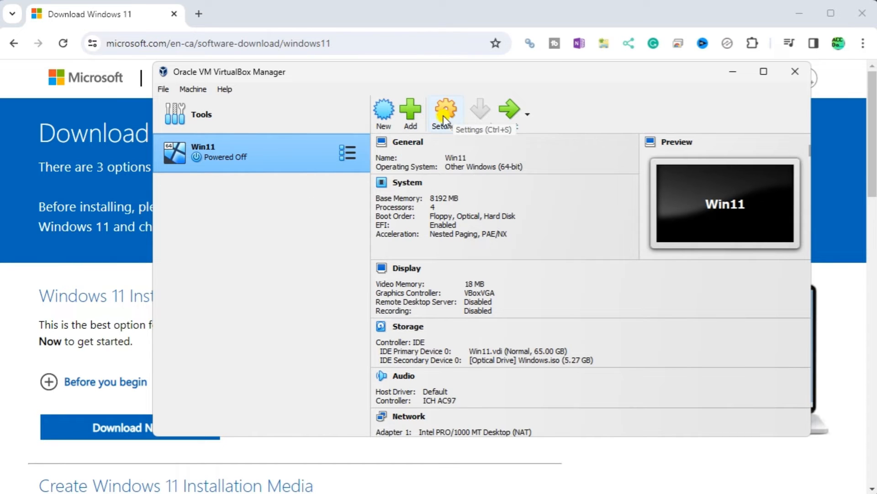
Give Win11 128 MB video memory with 3D acceleration, save, and start the machine.
{"action": "left_click", "coordinate": [261, 156]}
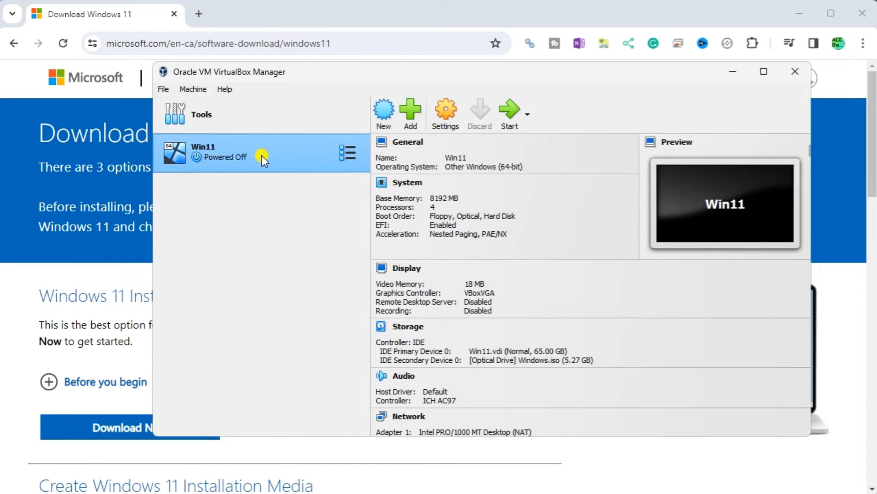
{"action": "left_click", "coordinate": [451, 113]}
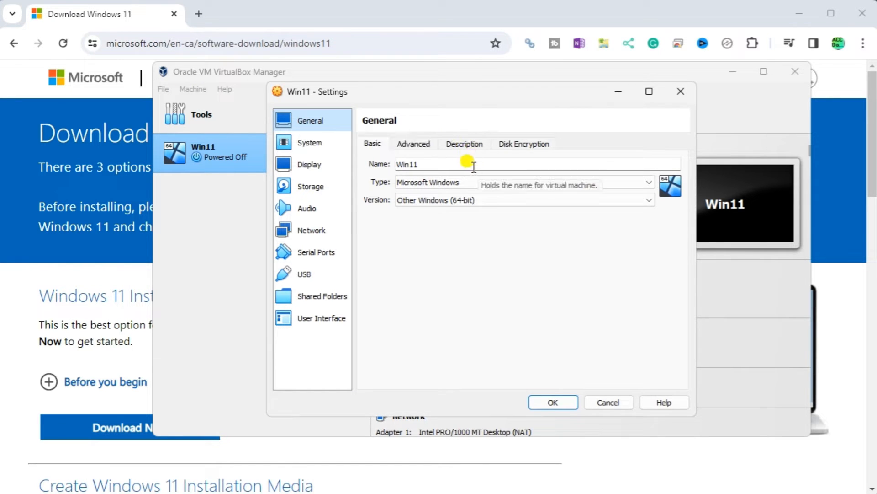
{"action": "left_click", "coordinate": [313, 147]}
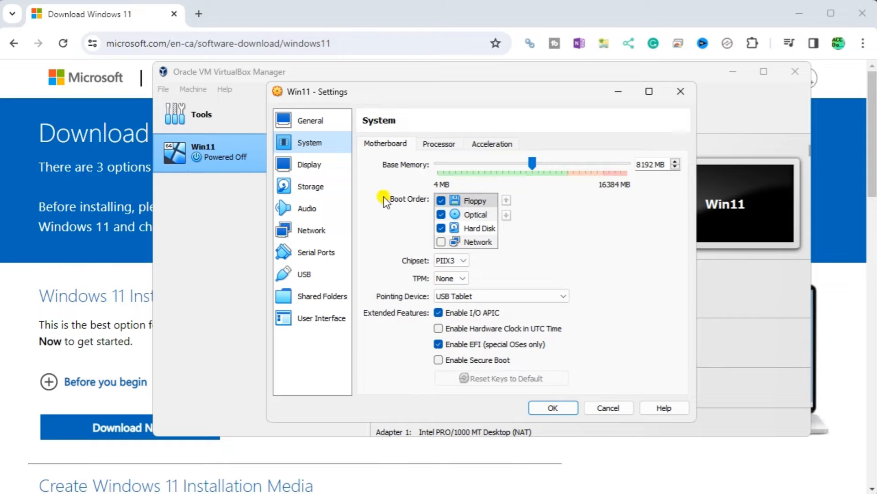
{"action": "left_click", "coordinate": [311, 165]}
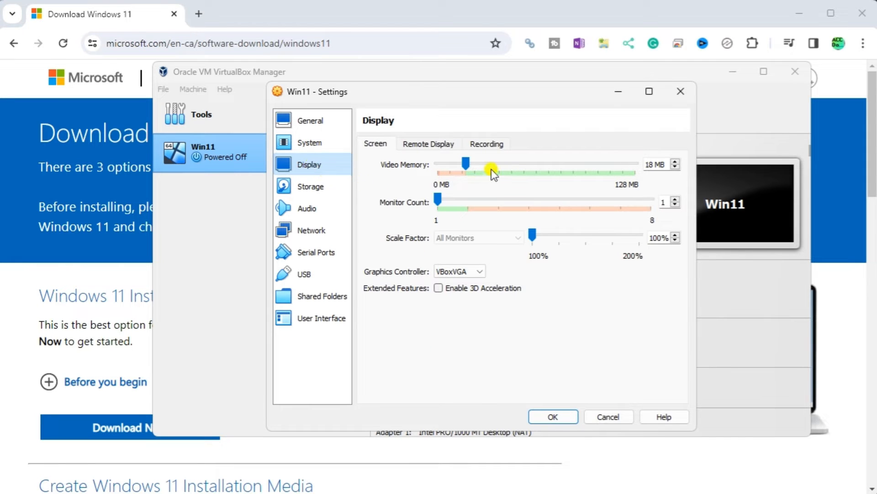
{"action": "left_click_drag", "start_coordinate": [470, 164], "coordinate": [656, 161]}
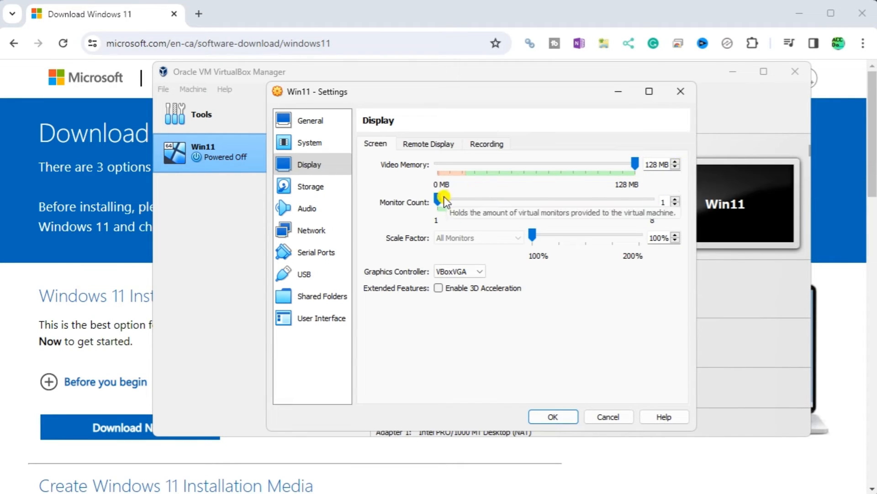
{"action": "left_click", "coordinate": [438, 288]}
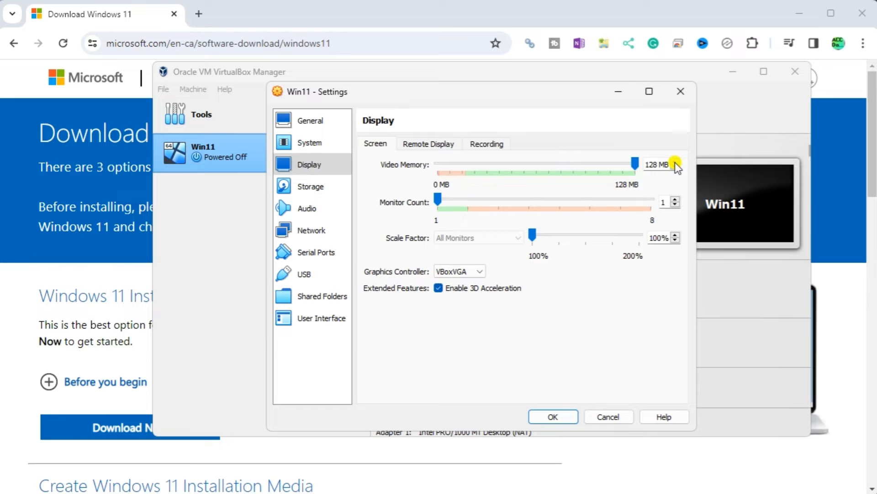
{"action": "left_click", "coordinate": [554, 415]}
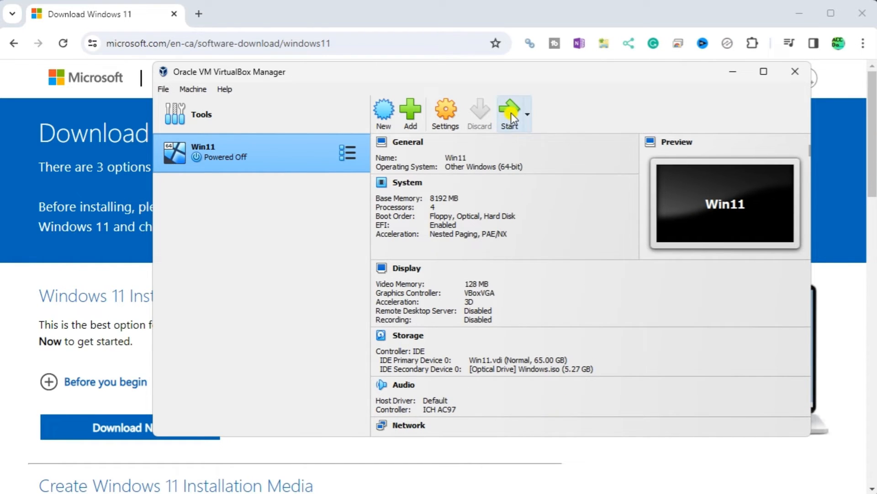
{"action": "left_click_drag", "start_coordinate": [507, 71], "coordinate": [365, 70]}
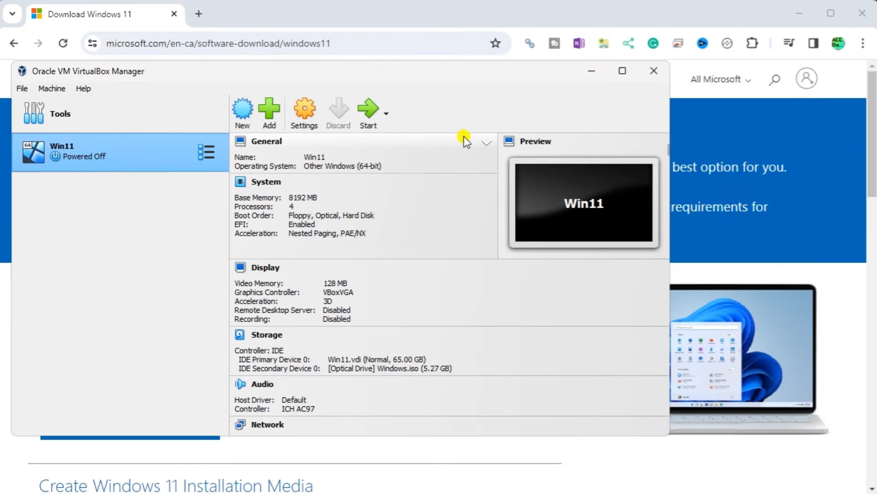
{"action": "left_click", "coordinate": [370, 112]}
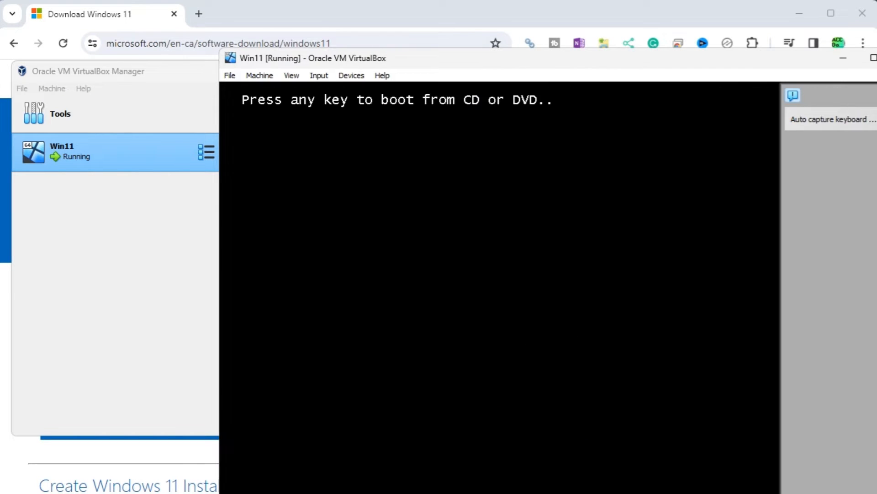
Boot Win11 from the installation disc, keep default language settings, and open a Shift+F10 command prompt.
{"action": "key", "text": "Return"}
{"action": "left_click_drag", "start_coordinate": [625, 59], "coordinate": [499, 20]}
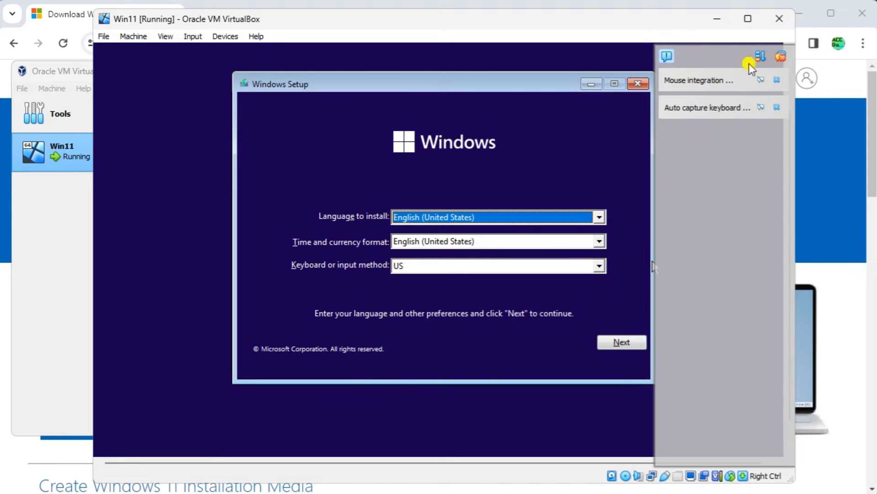
{"action": "left_click", "coordinate": [781, 58]}
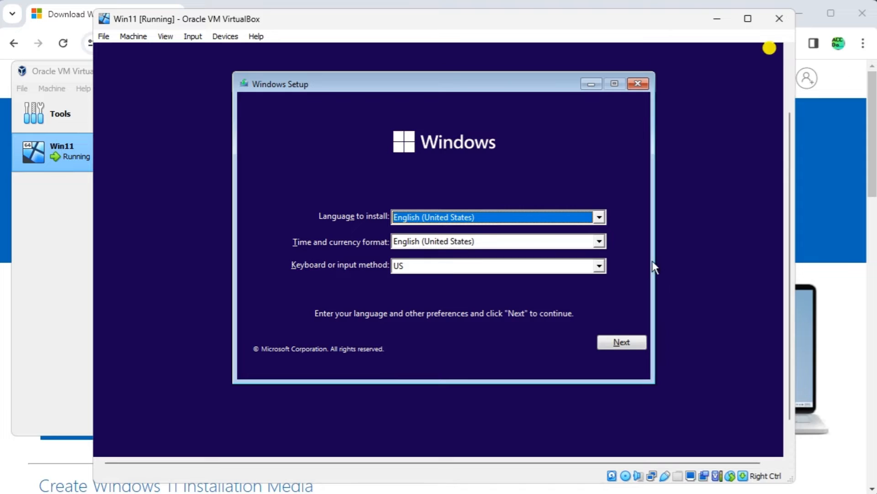
{"action": "left_click", "coordinate": [619, 343]}
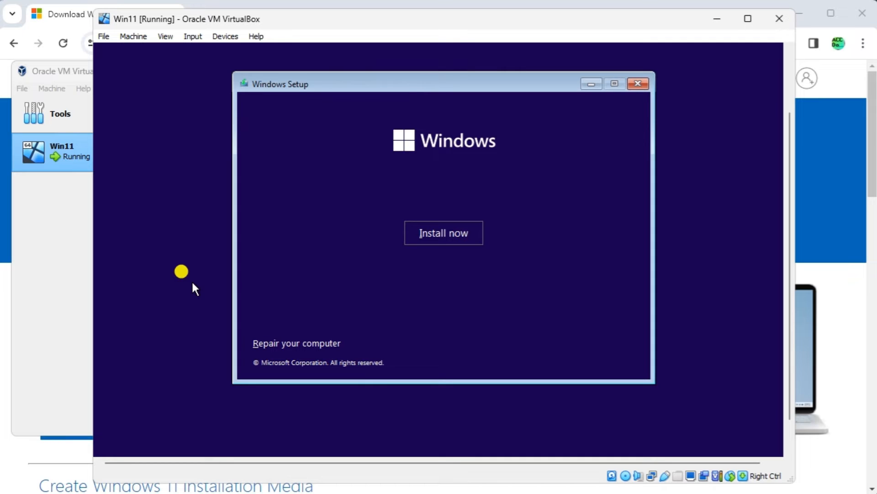
{"action": "key", "text": "shift+F10"}
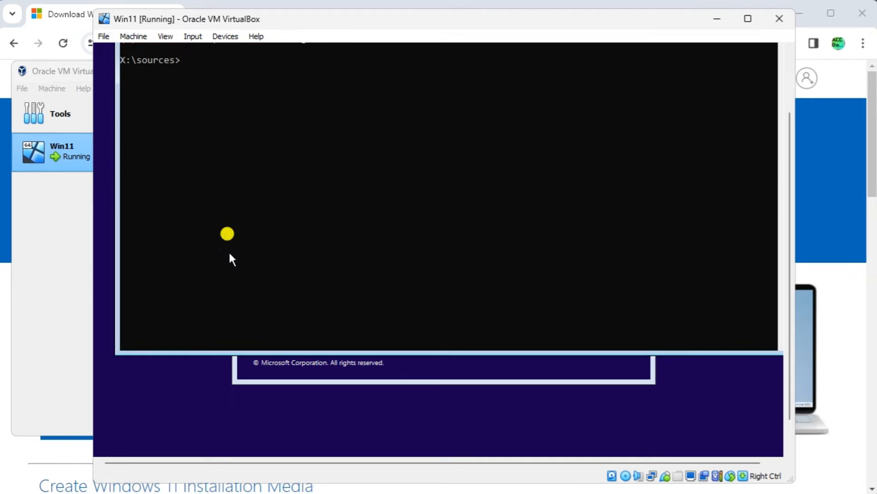
Launch regedit and navigate to HKEY_LOCAL_MACHINE\SYSTEM\Setup to view its values.
{"action": "type", "text": "regedit"}
{"action": "key", "text": "Return"}
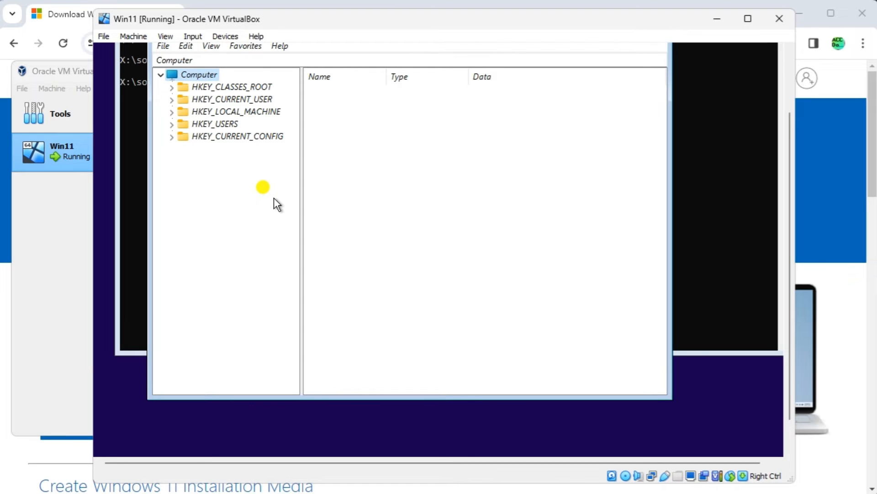
{"action": "left_click", "coordinate": [172, 112]}
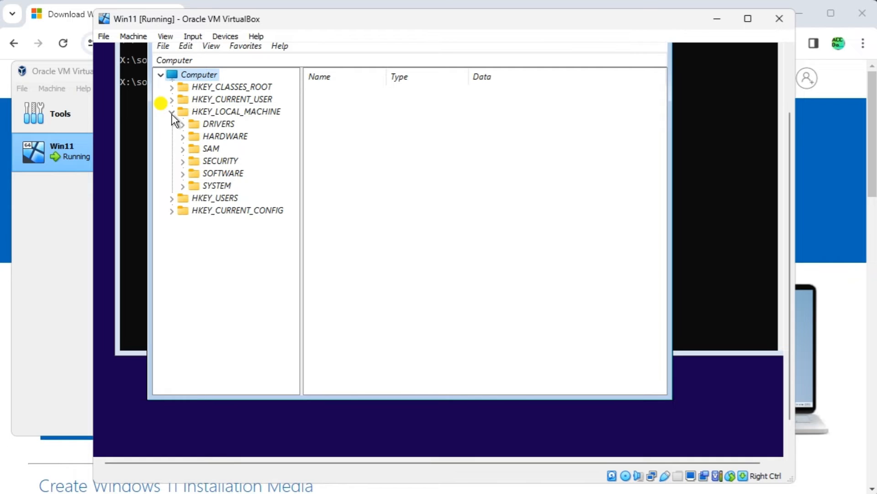
{"action": "left_click", "coordinate": [183, 185]}
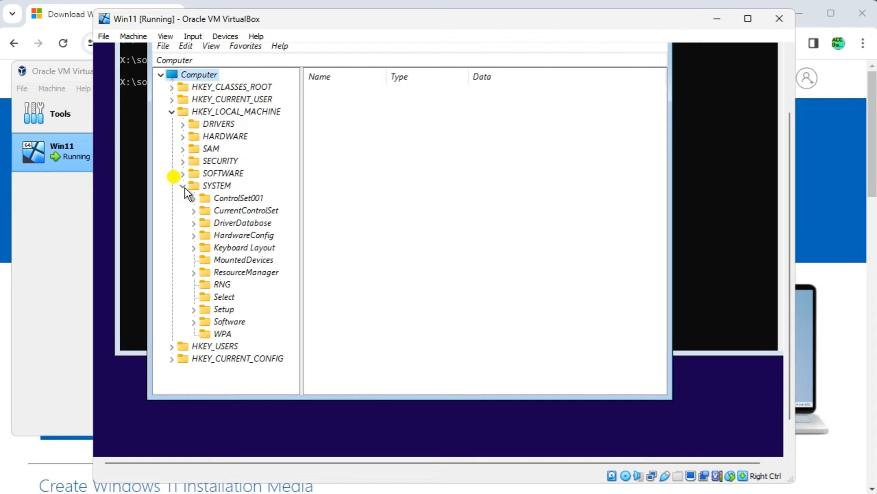
{"action": "left_click", "coordinate": [204, 311]}
{"action": "left_click", "coordinate": [208, 309]}
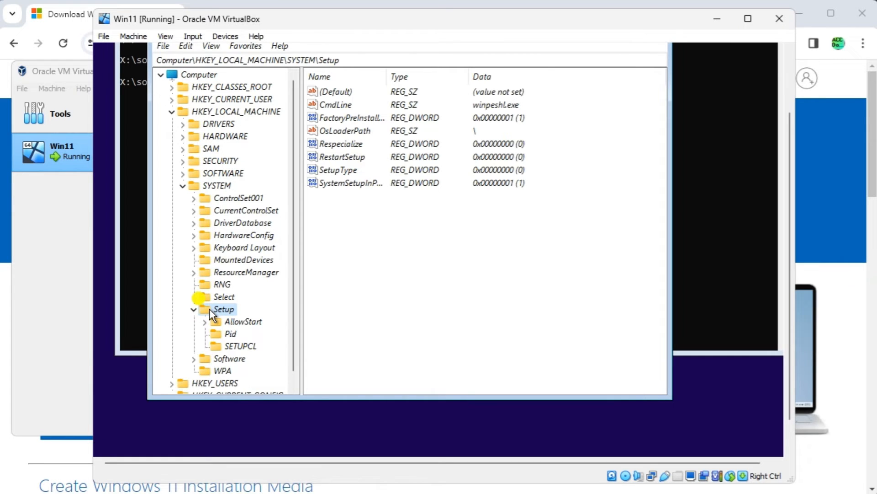
Create a new key named LabConfig under SYSTEM\Setup.
{"action": "right_click", "coordinate": [210, 308]}
{"action": "mouse_move", "coordinate": [236, 336]}
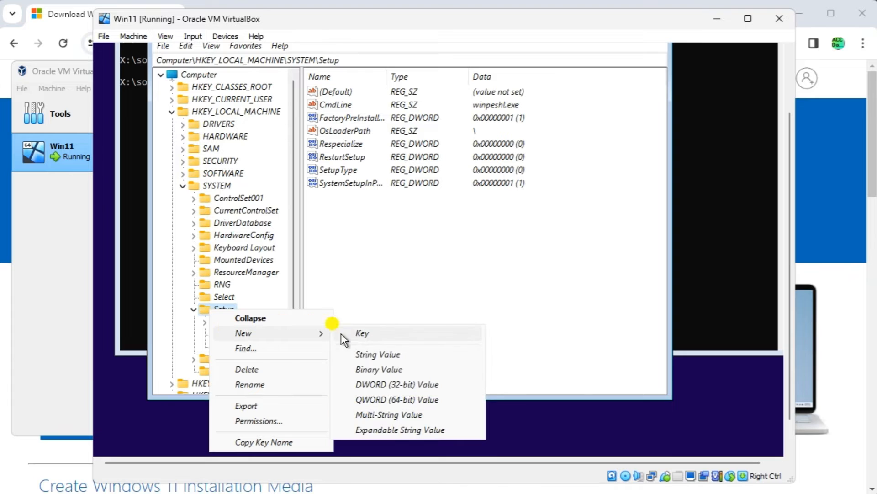
{"action": "left_click", "coordinate": [362, 336]}
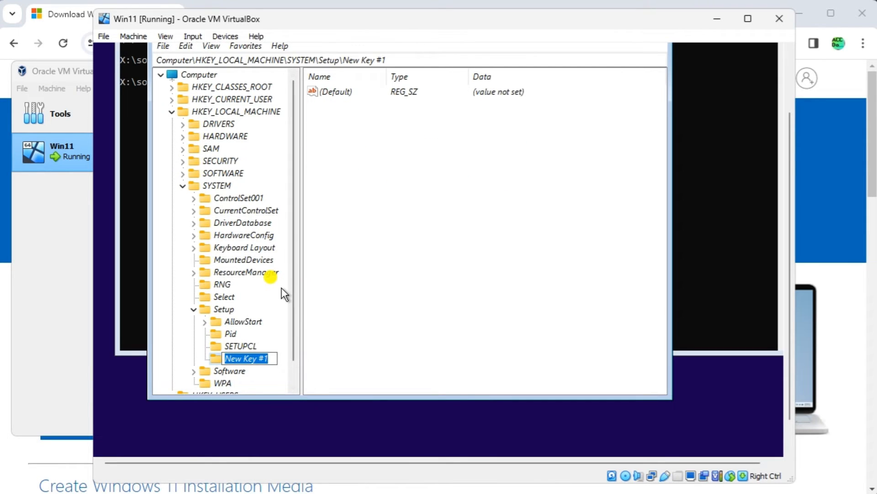
{"action": "type", "text": "Lab"}
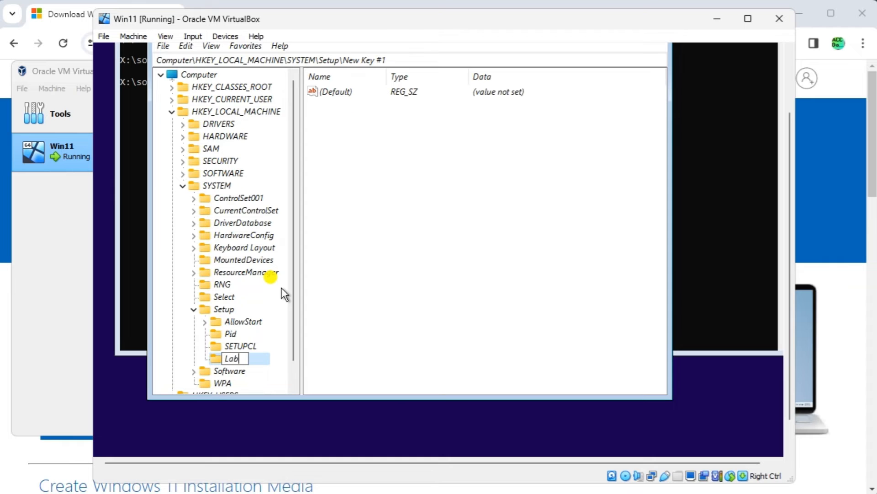
{"action": "type", "text": "Config"}
{"action": "key", "text": "Return"}
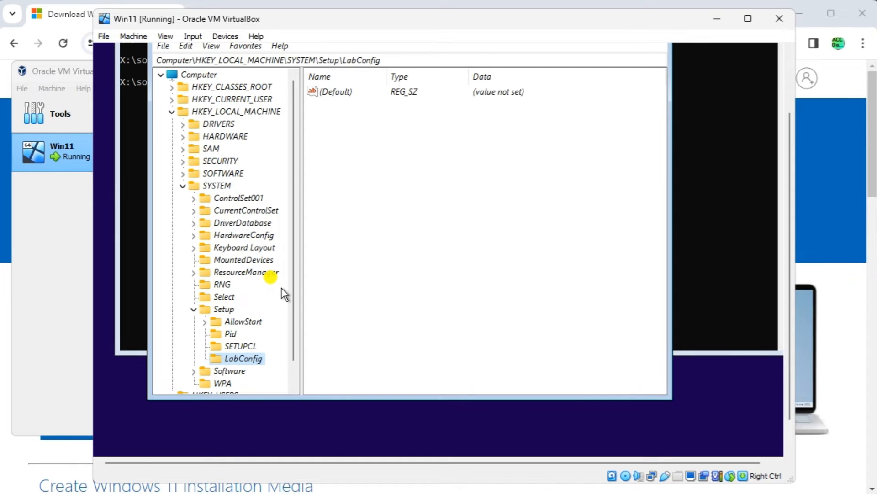
Add a DWORD (32-bit) value BypassTPMCheck to LabConfig with data 1.
{"action": "right_click", "coordinate": [236, 358]}
{"action": "mouse_move", "coordinate": [284, 237]}
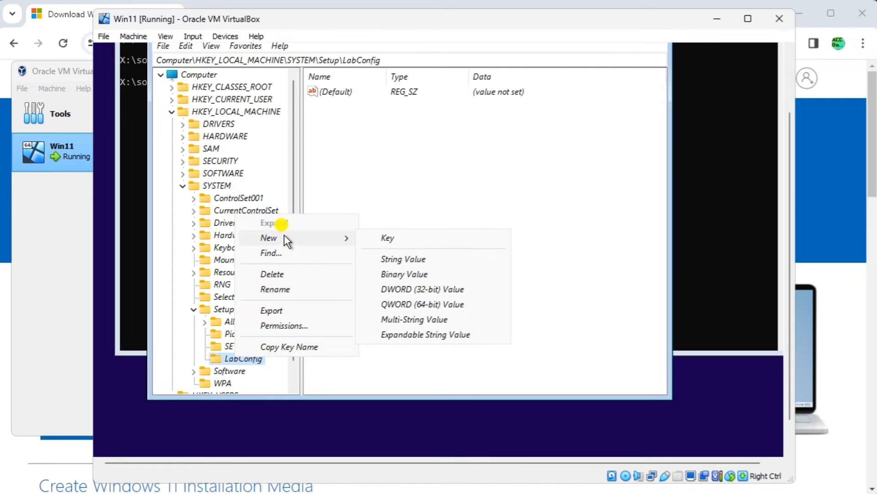
{"action": "left_click", "coordinate": [404, 290]}
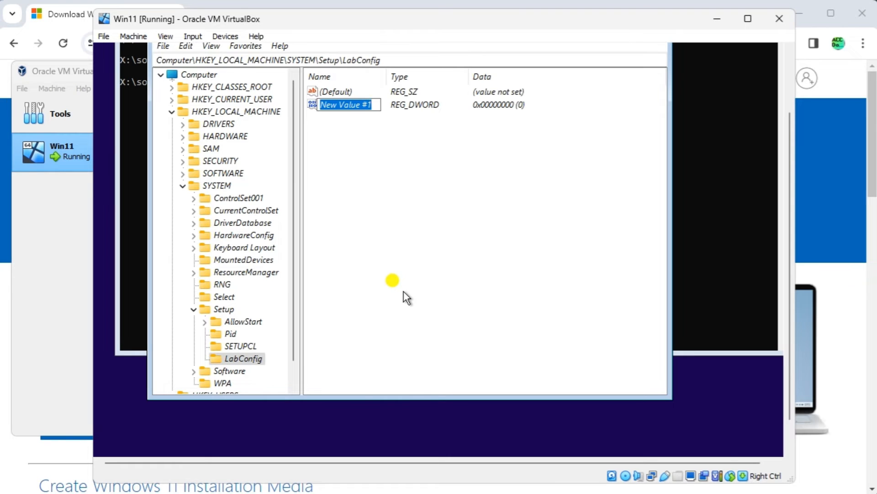
{"action": "type", "text": "By"}
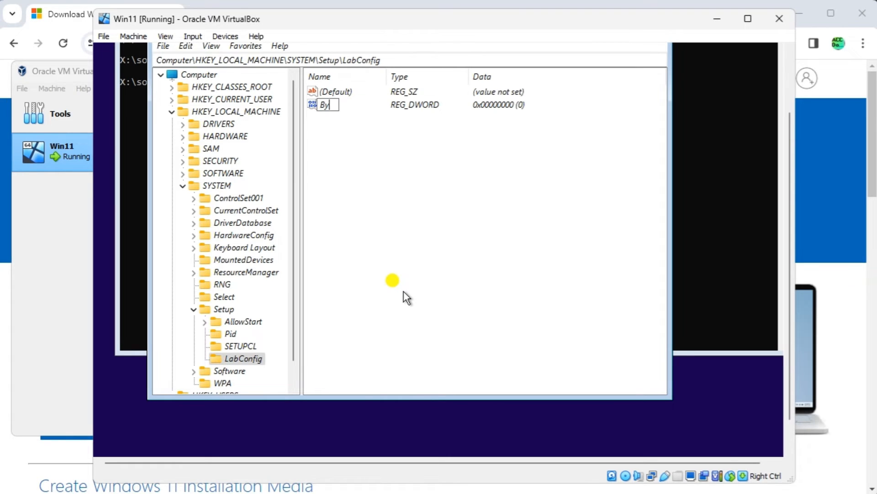
{"action": "type", "text": "passTPMCheck"}
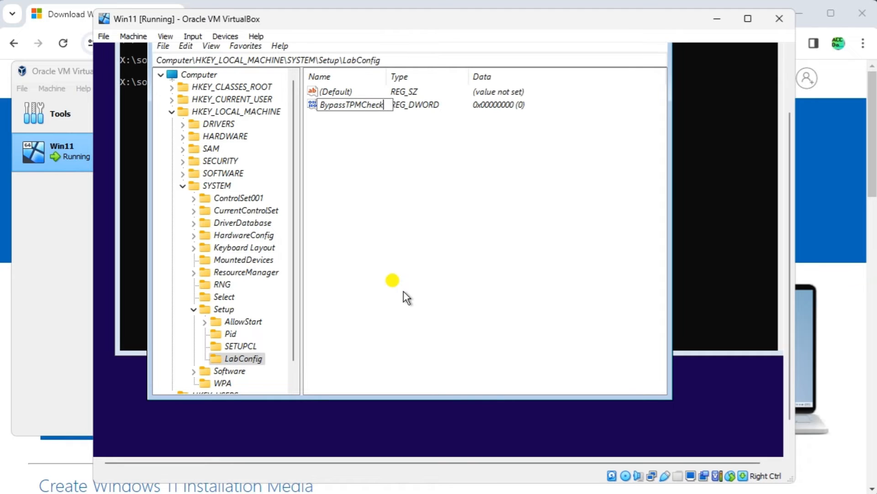
{"action": "key", "text": "Return"}
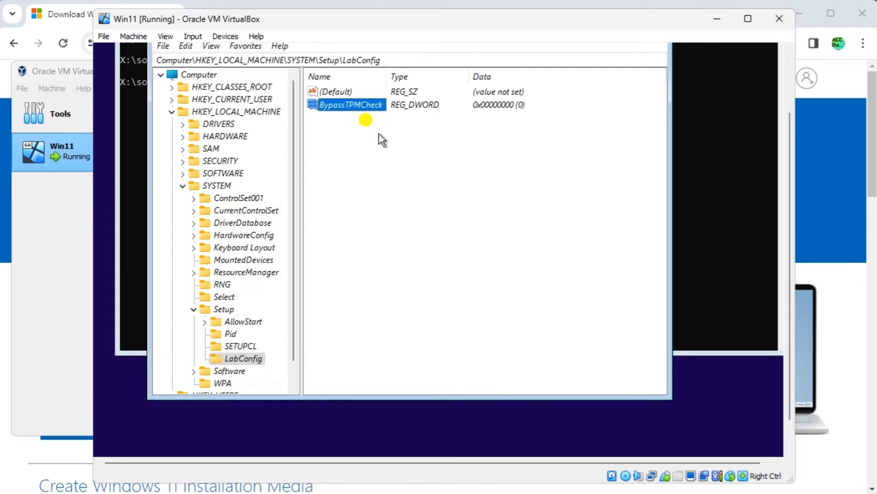
{"action": "double_click", "coordinate": [361, 108]}
{"action": "type", "text": "1"}
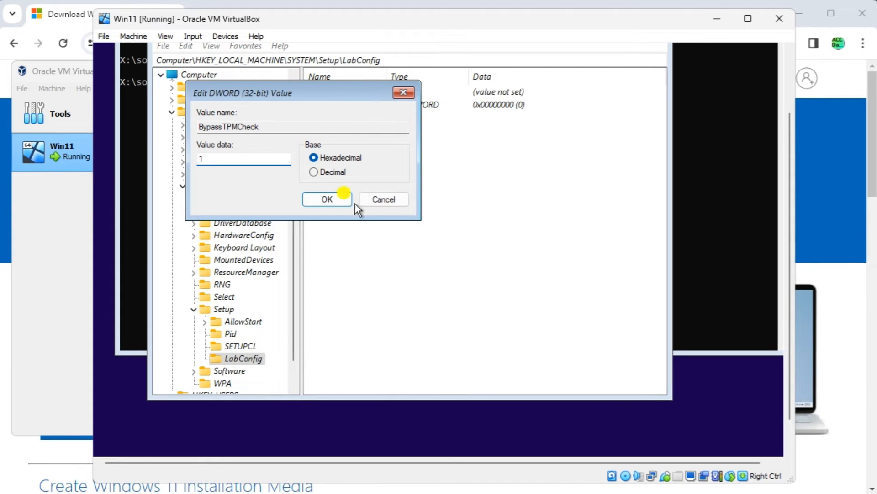
{"action": "left_click", "coordinate": [340, 204]}
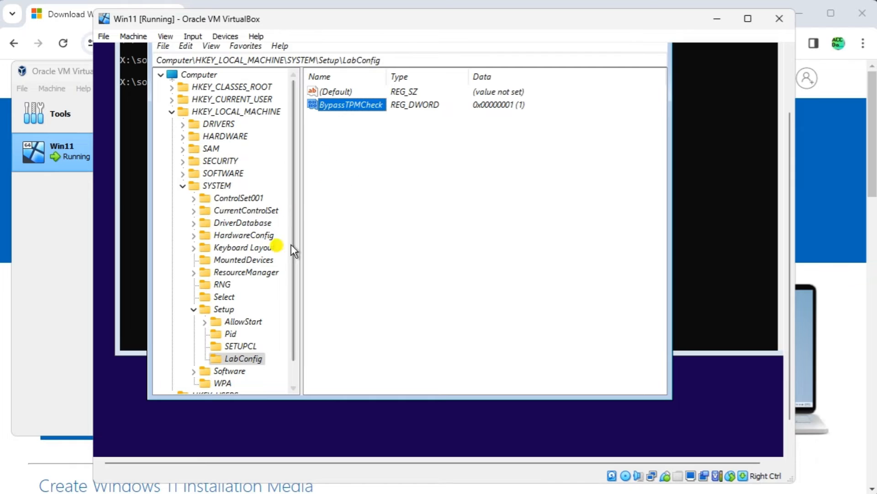
Add a DWORD (32-bit) value named BypassRAMCheck under LabConfig with data 1.
{"action": "right_click", "coordinate": [250, 355]}
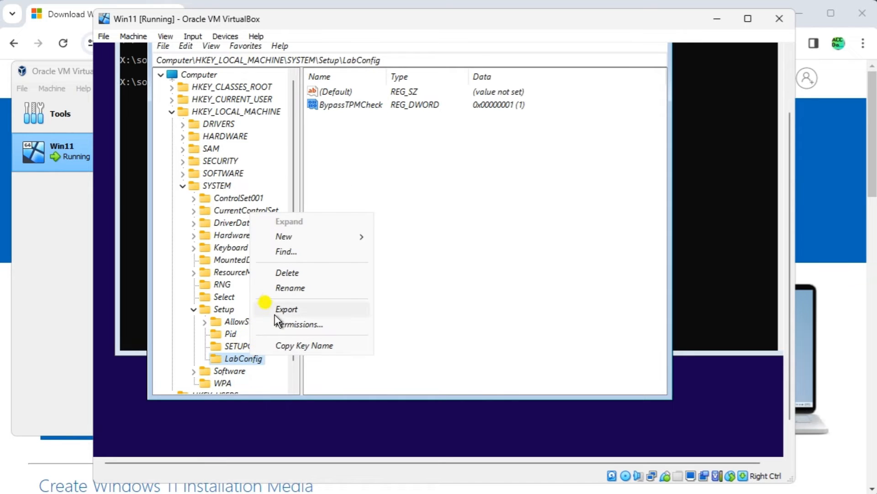
{"action": "mouse_move", "coordinate": [309, 236]}
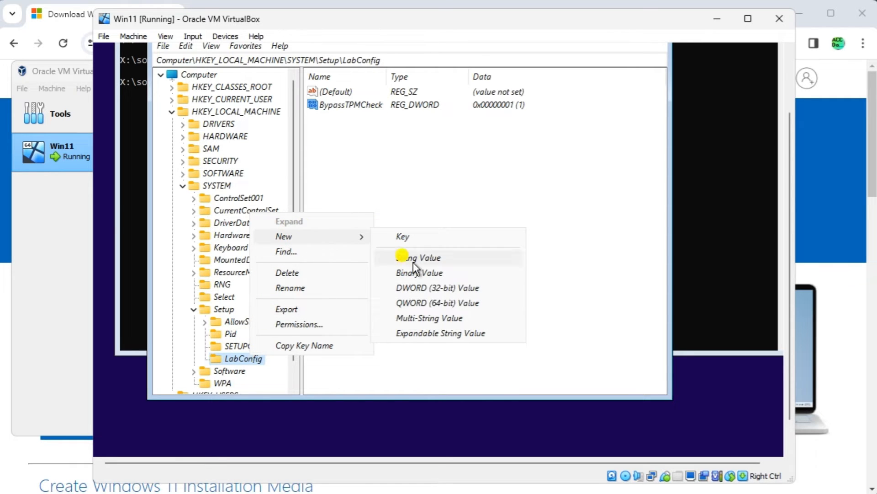
{"action": "left_click", "coordinate": [416, 289]}
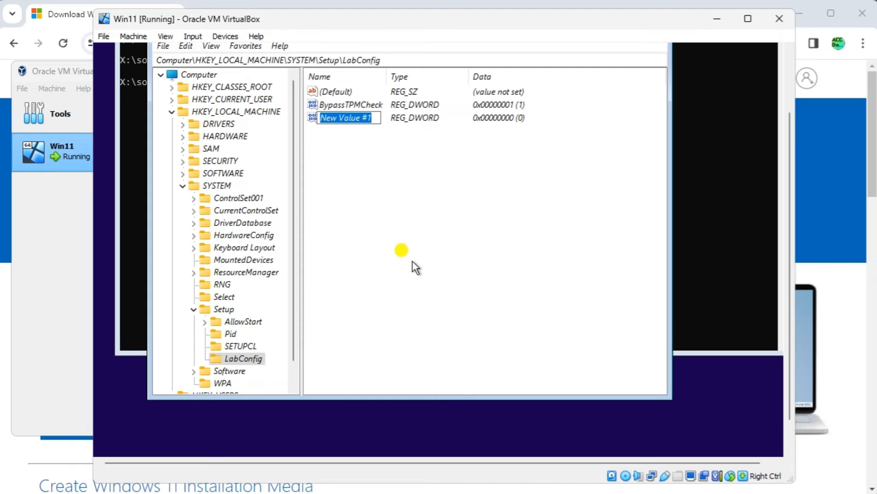
{"action": "type", "text": "By"}
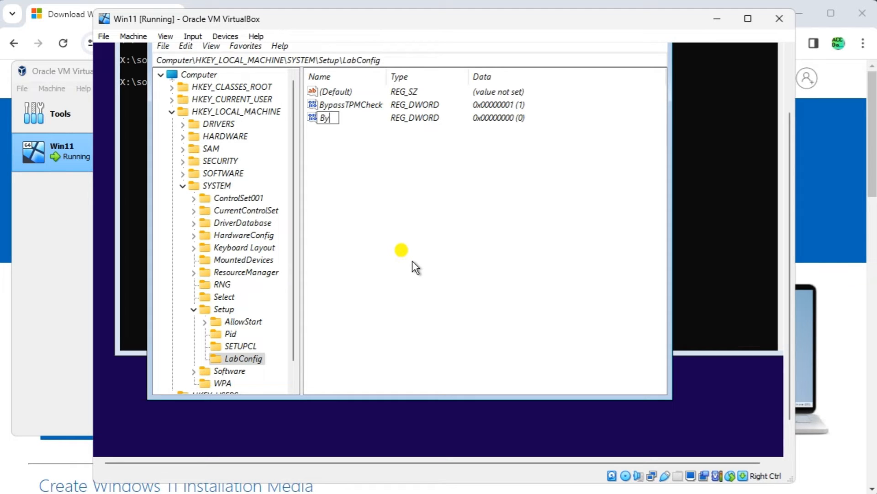
{"action": "type", "text": "passRamCh"}
{"action": "key", "text": "BackSpace"}
{"action": "key", "text": "BackSpace"}
{"action": "key", "text": "BackSpace"}
{"action": "key", "text": "BackSpace"}
{"action": "type", "text": "AMChek"}
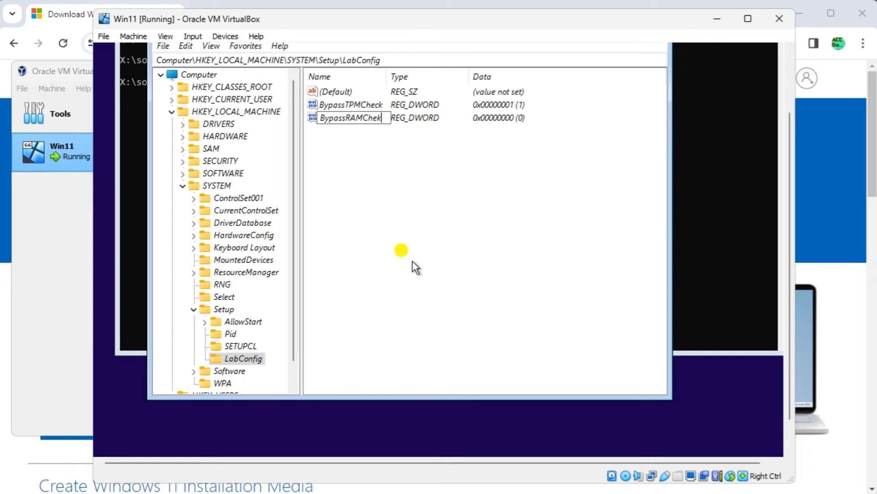
{"action": "key", "text": "BackSpace"}
{"action": "type", "text": "ck"}
{"action": "key", "text": "Return"}
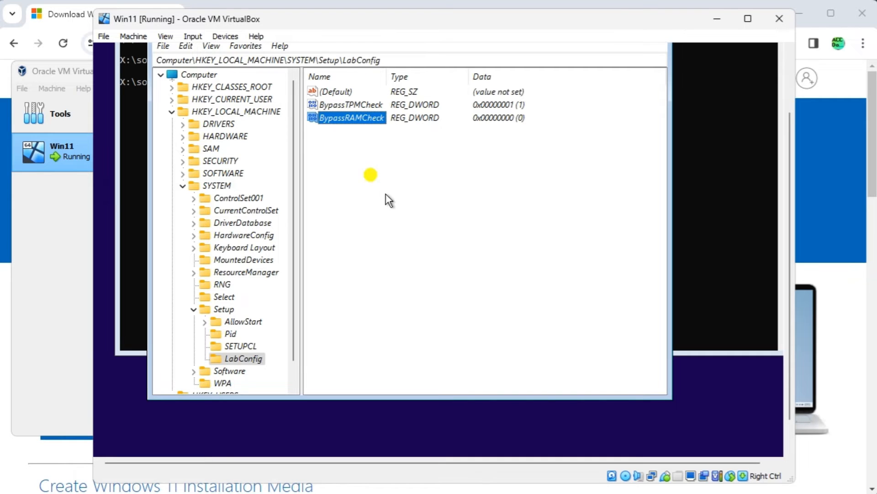
{"action": "double_click", "coordinate": [351, 117]}
{"action": "type", "text": "1"}
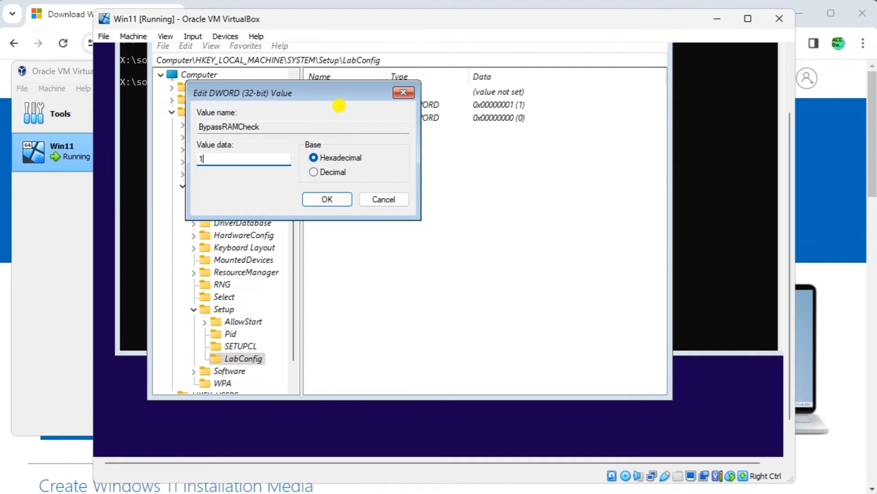
{"action": "left_click", "coordinate": [334, 199]}
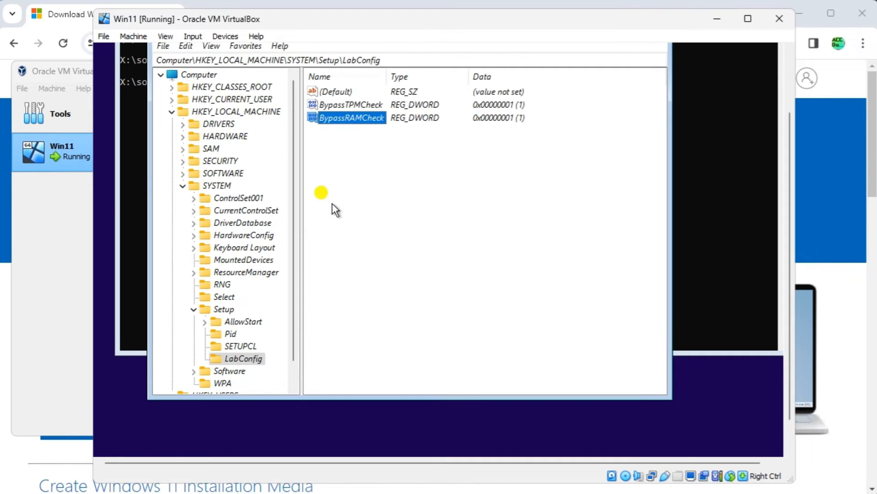
Add a DWORD (32-bit) value BypassSecureBootCheck to LabConfig with data 1.
{"action": "right_click", "coordinate": [256, 358]}
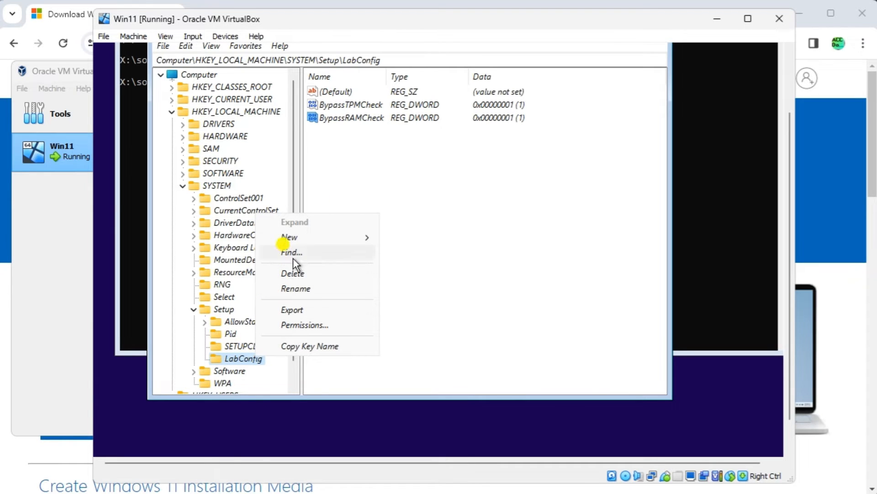
{"action": "mouse_move", "coordinate": [300, 235]}
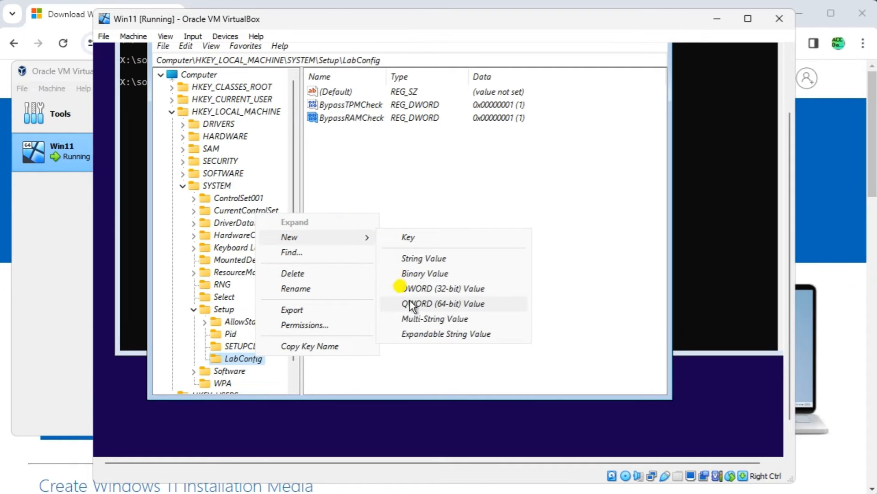
{"action": "left_click", "coordinate": [417, 286]}
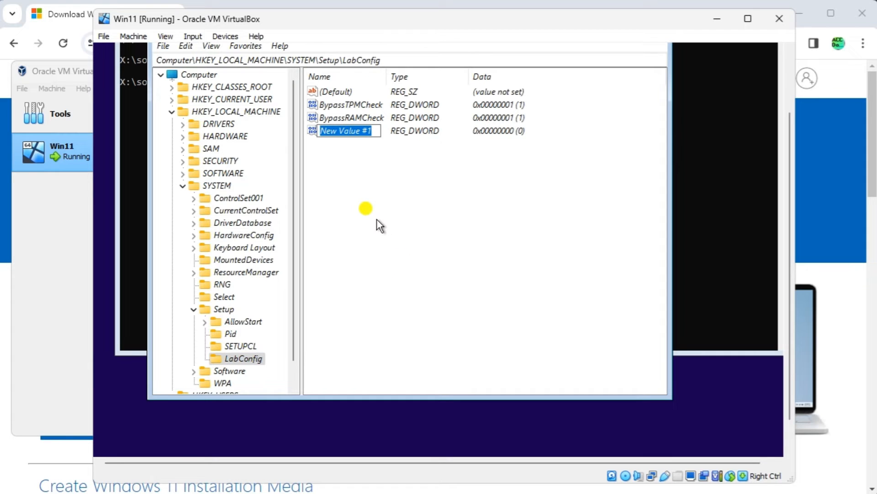
{"action": "type", "text": "B"}
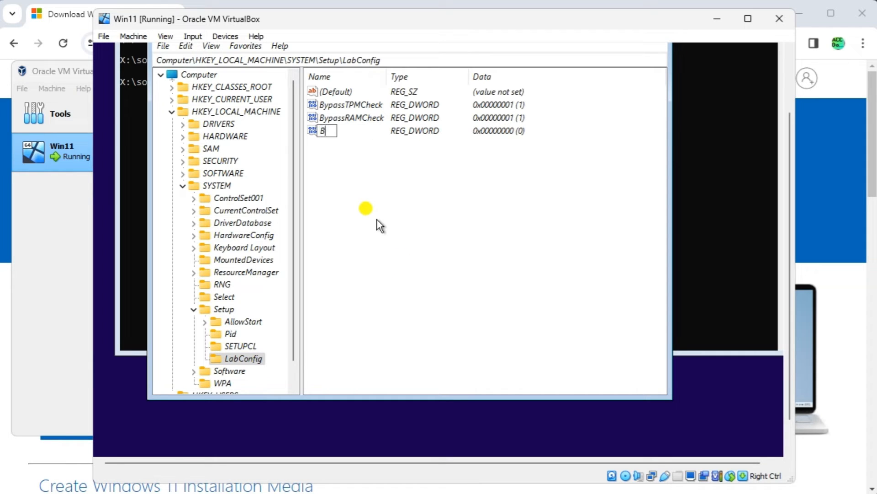
{"action": "type", "text": "ypassSecur"}
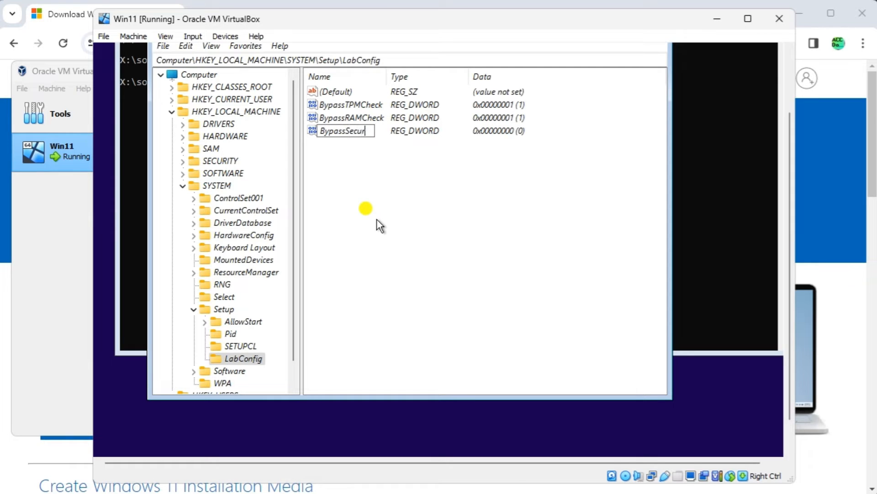
{"action": "type", "text": "eBootCheck"}
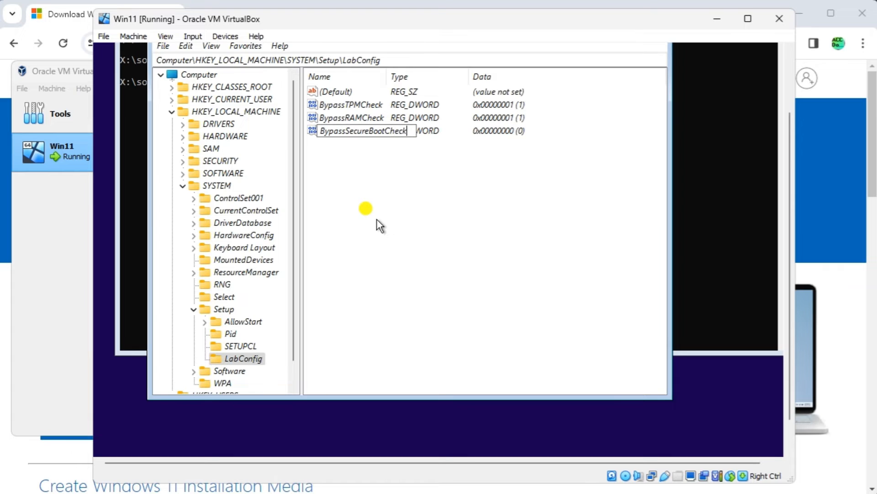
{"action": "key", "text": "Return"}
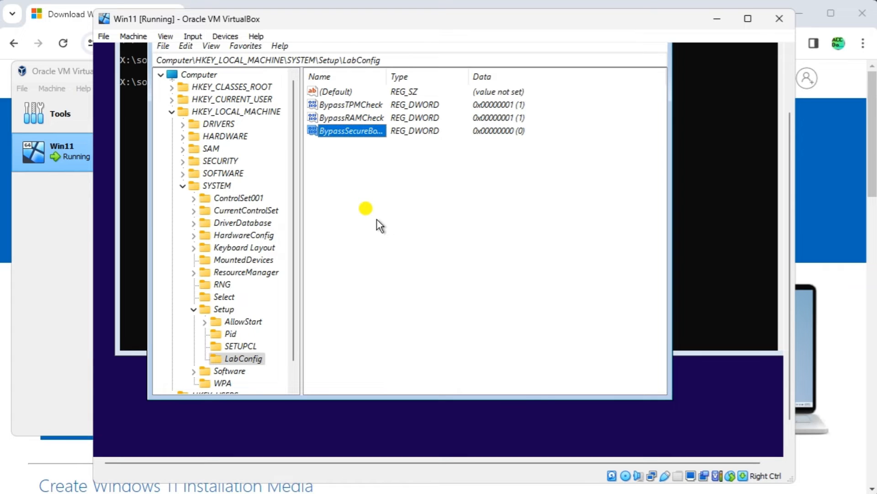
{"action": "double_click", "coordinate": [361, 132]}
{"action": "type", "text": "1"}
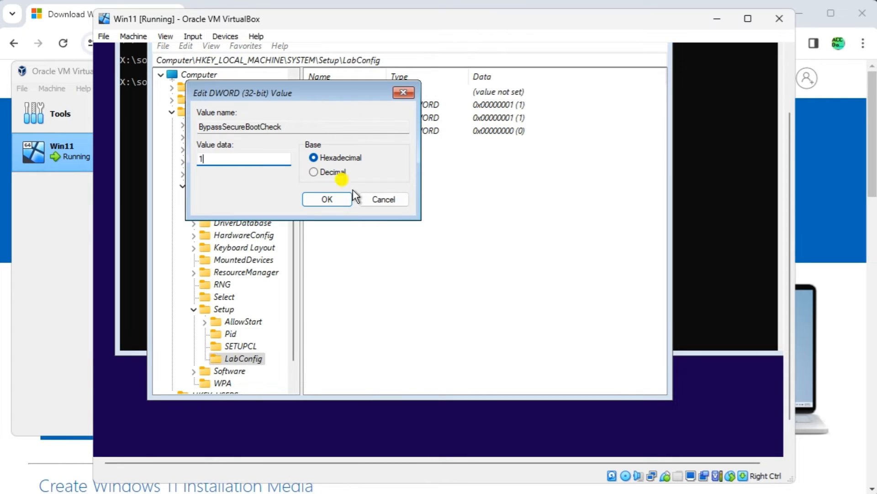
{"action": "left_click", "coordinate": [346, 200]}
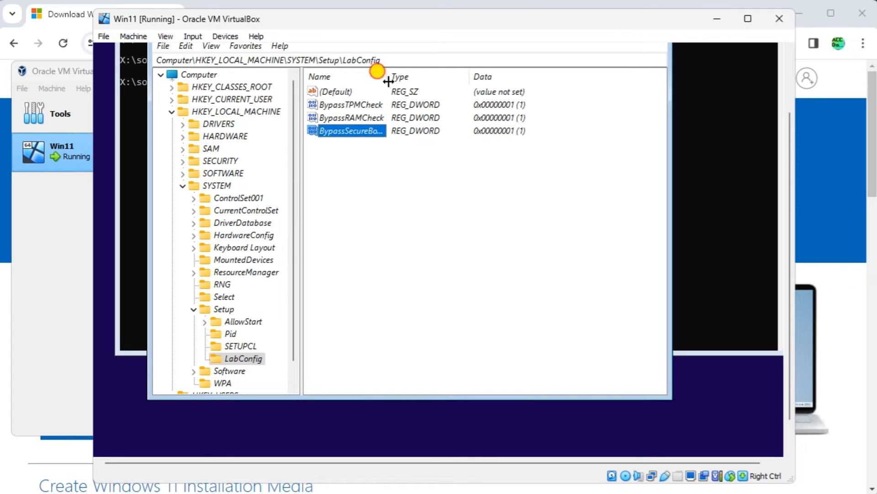
{"action": "left_click_drag", "start_coordinate": [386, 76], "coordinate": [423, 80]}
{"action": "left_click", "coordinate": [420, 201]}
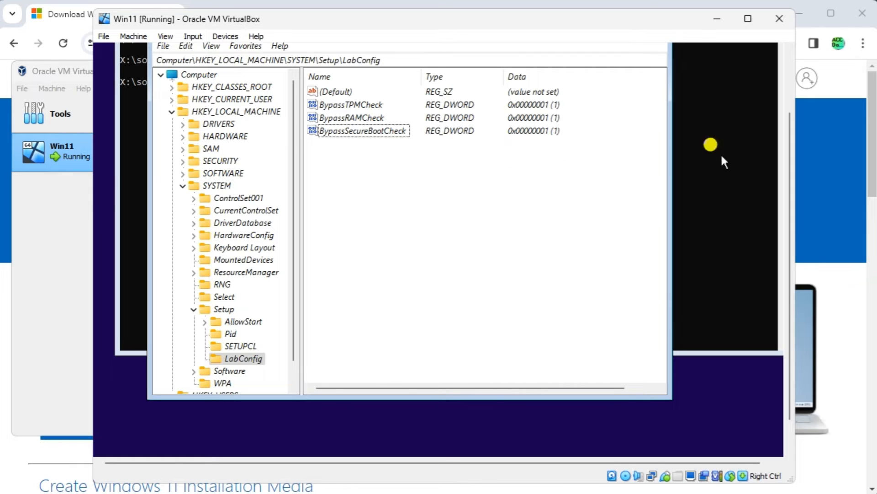
{"action": "left_click_drag", "start_coordinate": [790, 158], "coordinate": [767, 104]}
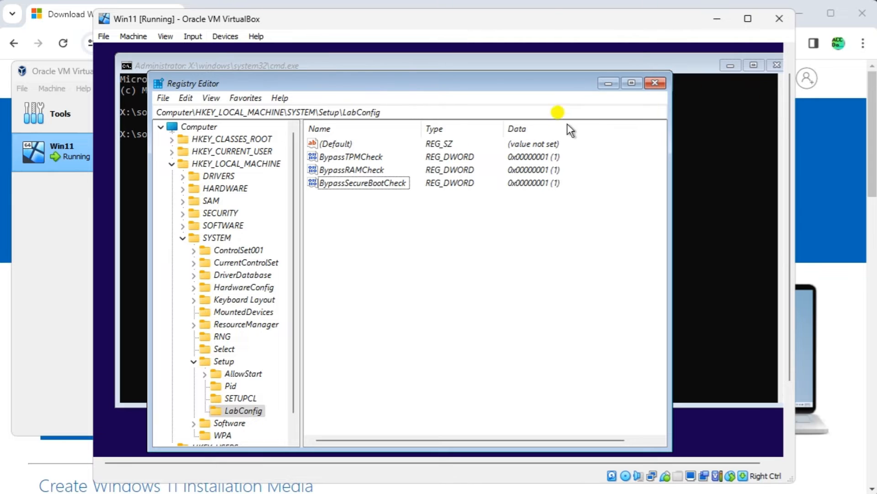
Close Registry Editor and exit the command prompt to return to Windows Setup.
{"action": "left_click", "coordinate": [652, 83]}
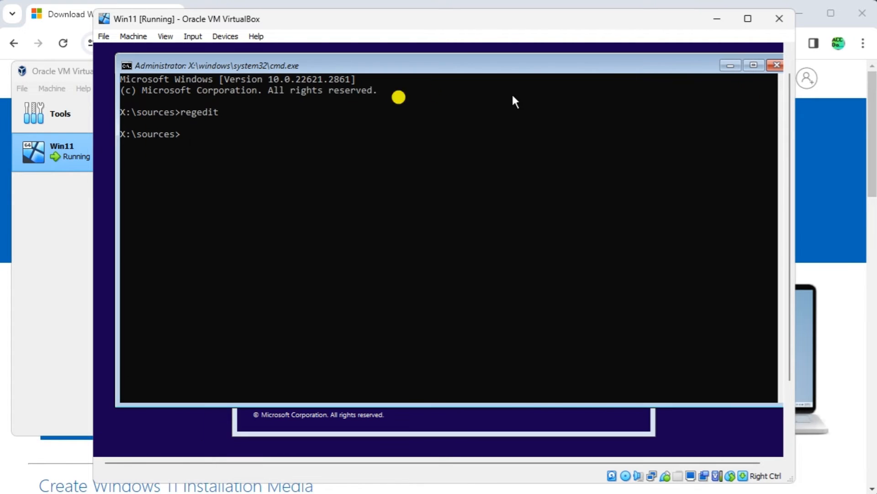
{"action": "left_click", "coordinate": [206, 142]}
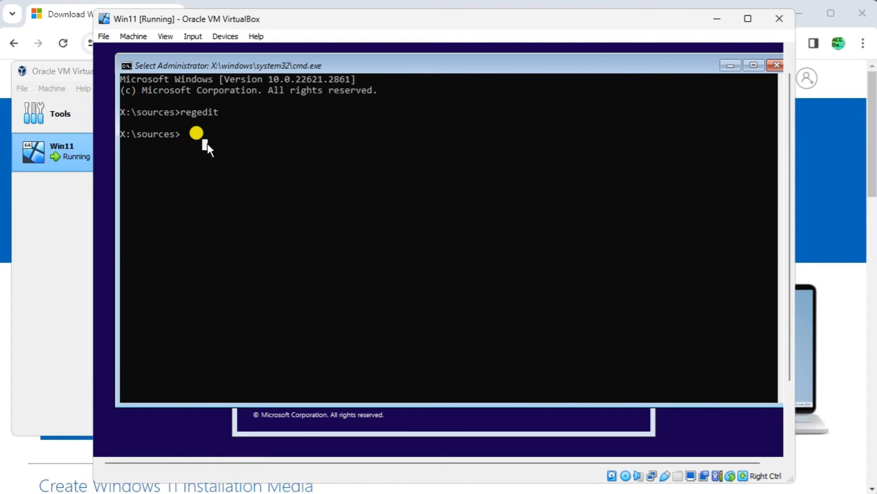
{"action": "type", "text": "exit"}
{"action": "key", "text": "Return"}
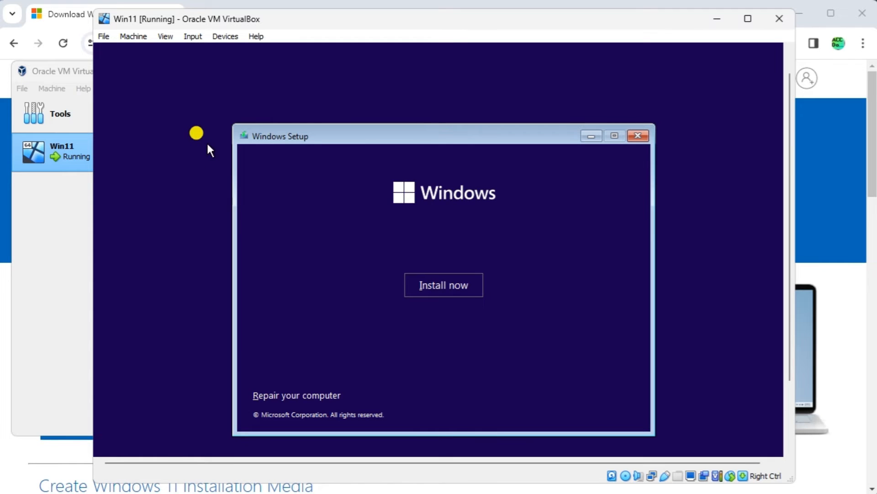
Install Windows without a product key, accepting the license, as a Custom install on Drive 0.
{"action": "left_click", "coordinate": [447, 283]}
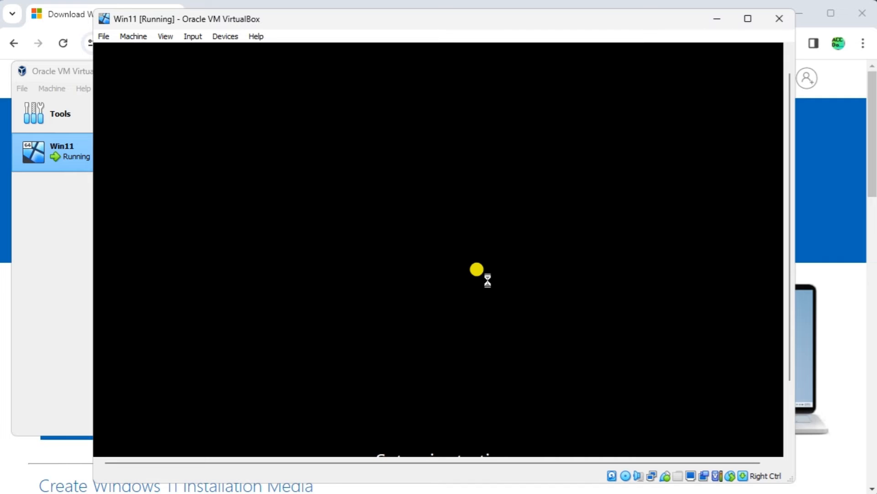
{"action": "left_click_drag", "start_coordinate": [791, 311], "coordinate": [787, 338]}
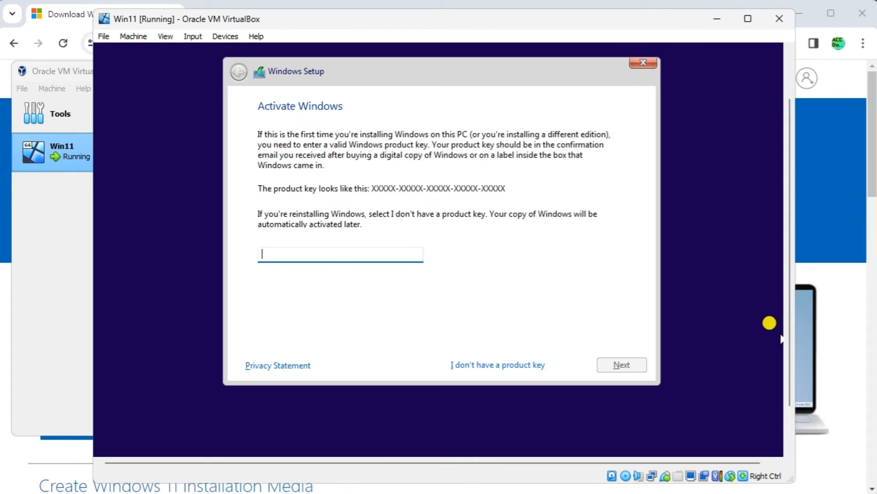
{"action": "left_click", "coordinate": [300, 256]}
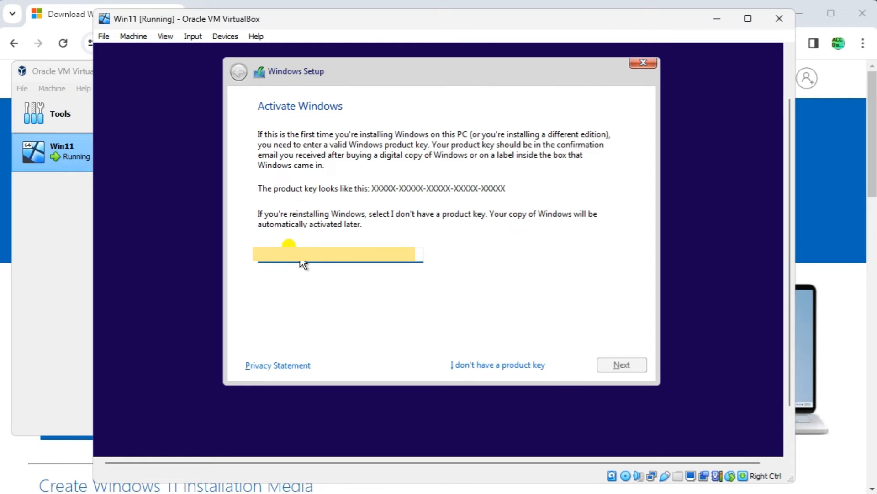
{"action": "left_click", "coordinate": [622, 364]}
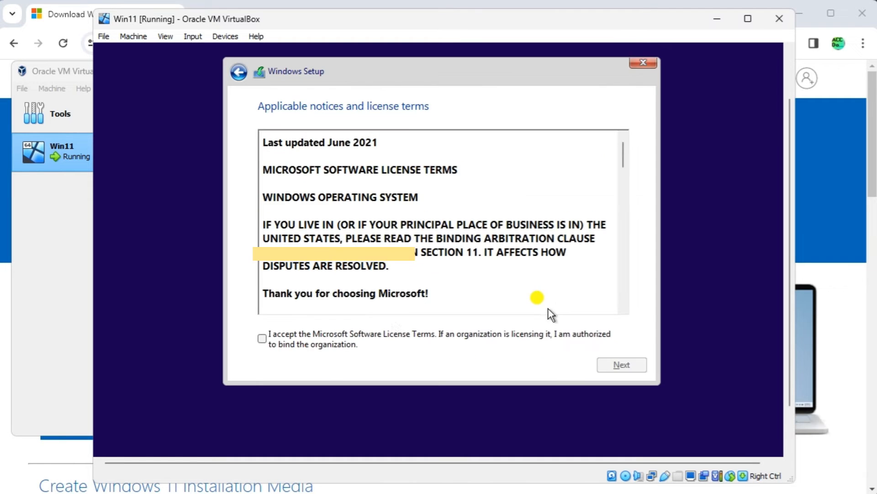
{"action": "left_click", "coordinate": [553, 336]}
{"action": "left_click_drag", "start_coordinate": [628, 155], "coordinate": [624, 305]}
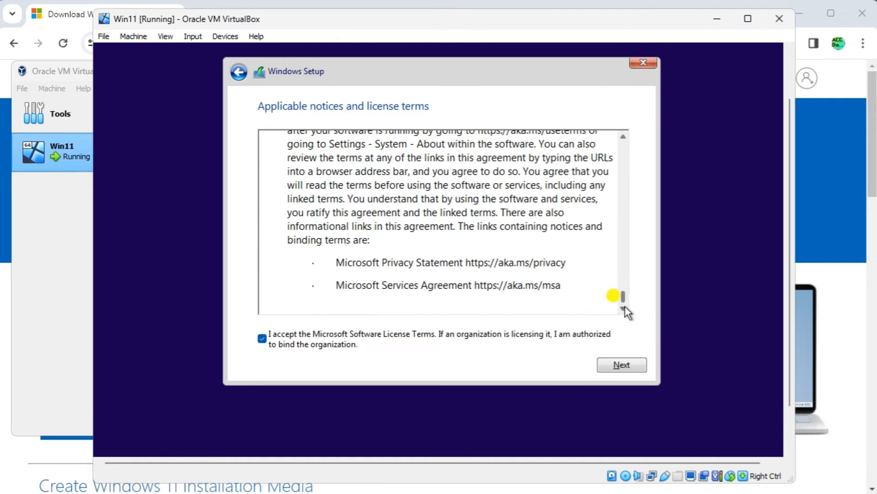
{"action": "left_click", "coordinate": [617, 363]}
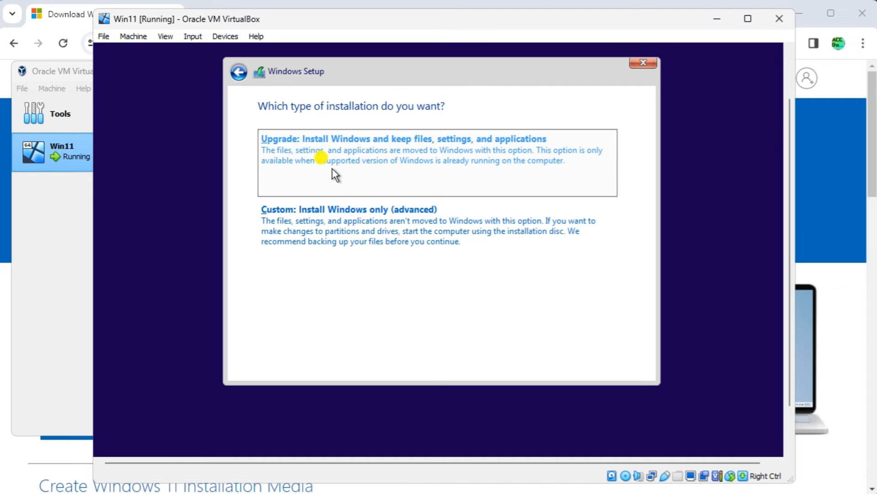
{"action": "left_click", "coordinate": [336, 222]}
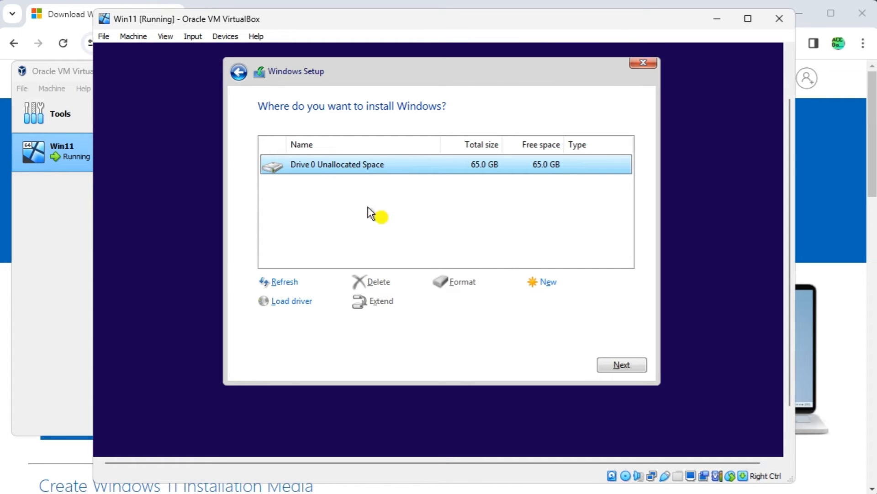
{"action": "left_click", "coordinate": [622, 364]}
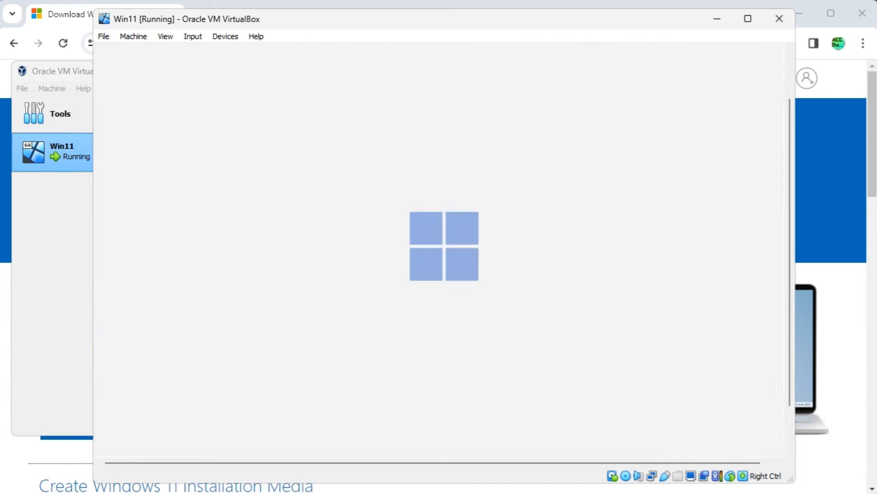
Toggle guest display auto-resize and sign in with the Microsoft account and its password.
{"action": "left_click", "coordinate": [165, 36]}
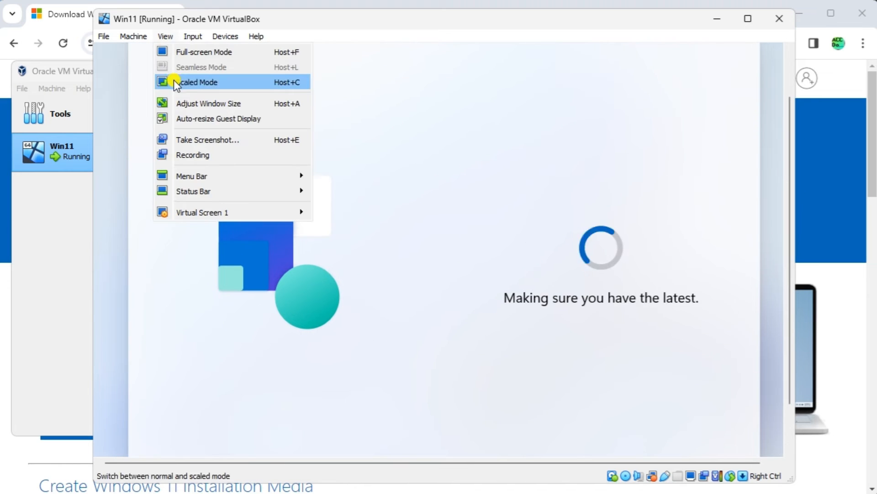
{"action": "left_click", "coordinate": [179, 119]}
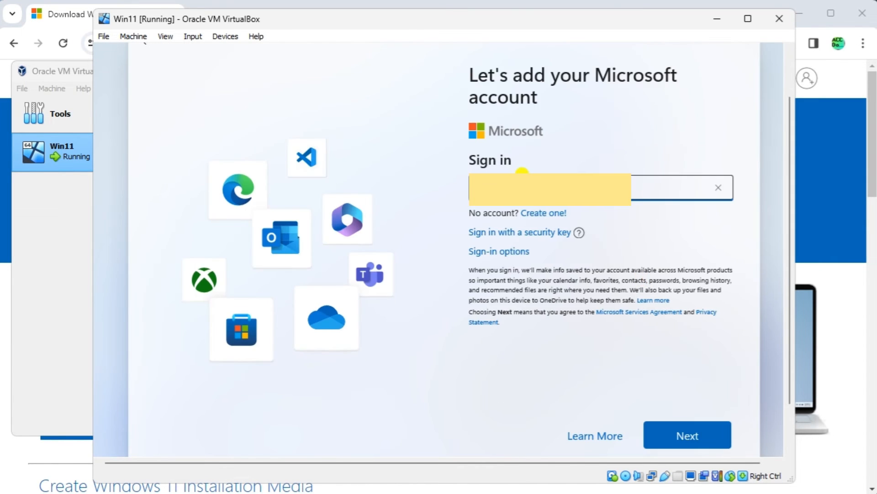
{"action": "key", "text": "Return"}
{"action": "type", "text": "********"}
{"action": "key", "text": "Return"}
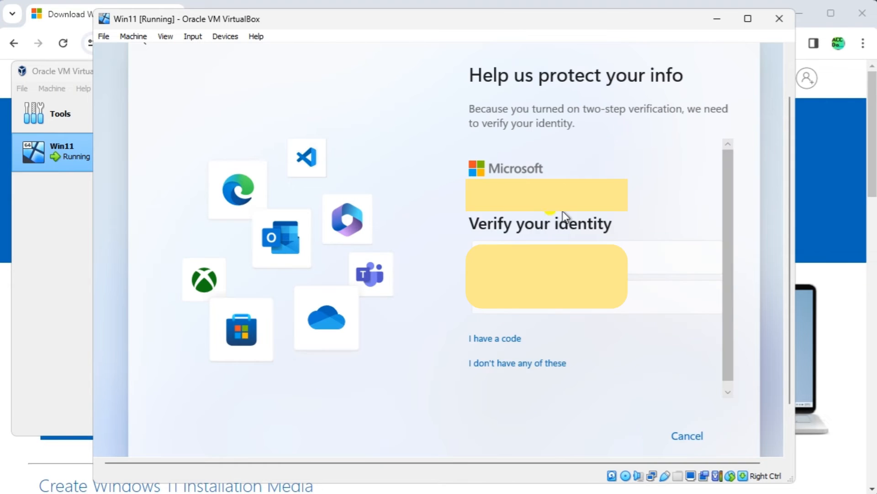
Verify the account identity with a code sent by e-mail.
{"action": "left_click", "coordinate": [551, 261]}
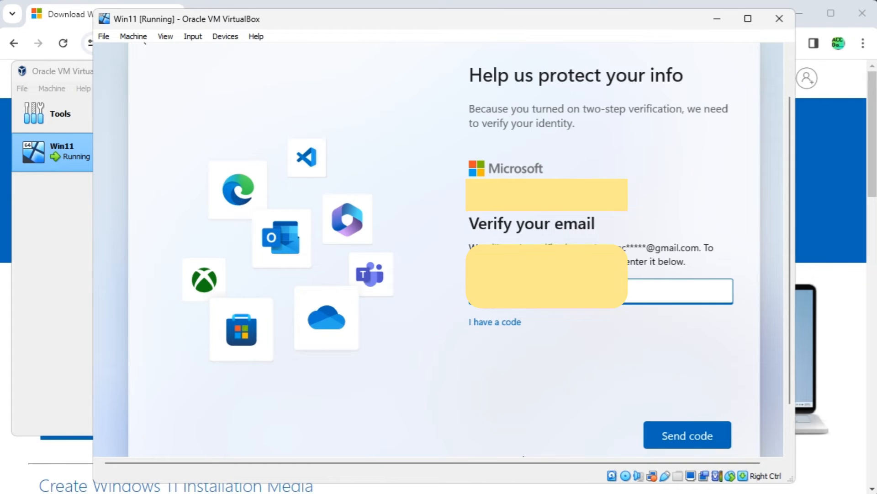
{"action": "type", "text": "a"}
{"action": "left_click", "coordinate": [670, 427]}
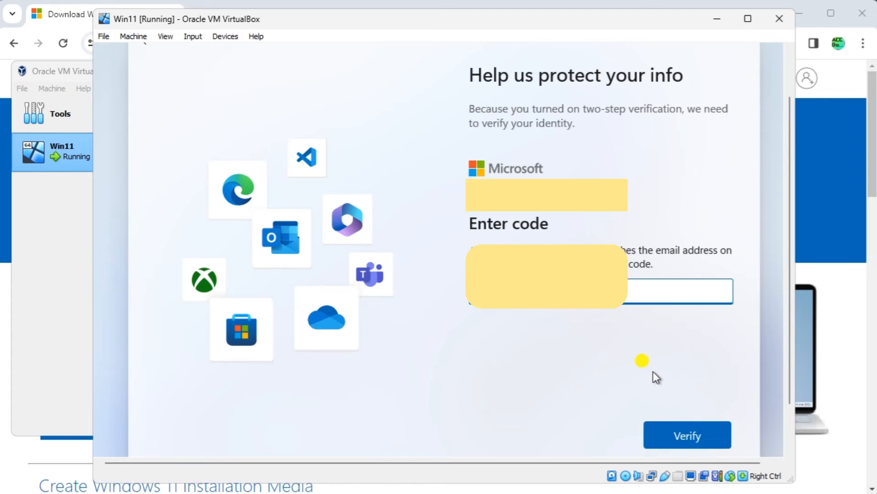
{"action": "left_click", "coordinate": [561, 292]}
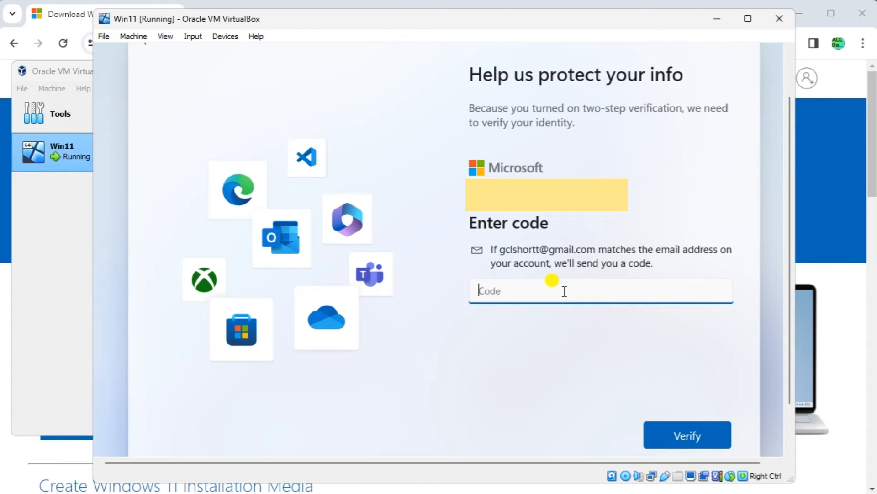
{"action": "key", "text": "Return"}
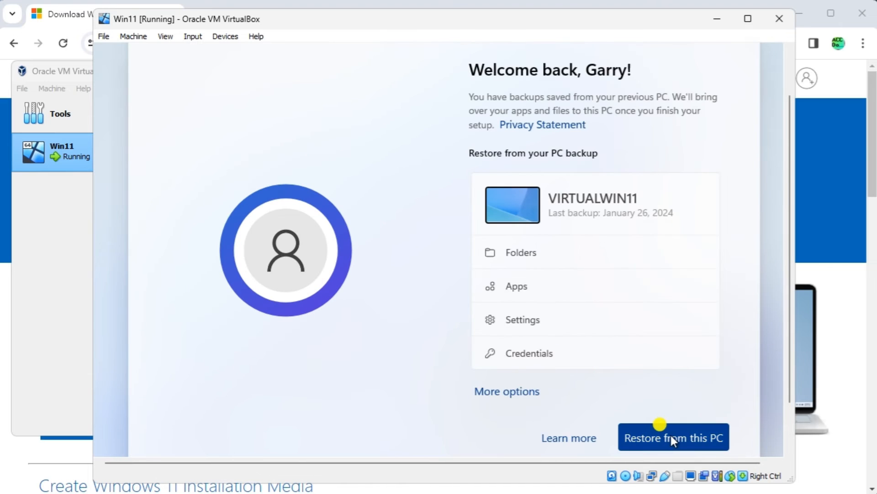
Choose to restore from the previous PC and create and confirm a sign-in PIN.
{"action": "left_click", "coordinate": [671, 435]}
{"action": "left_click", "coordinate": [691, 427]}
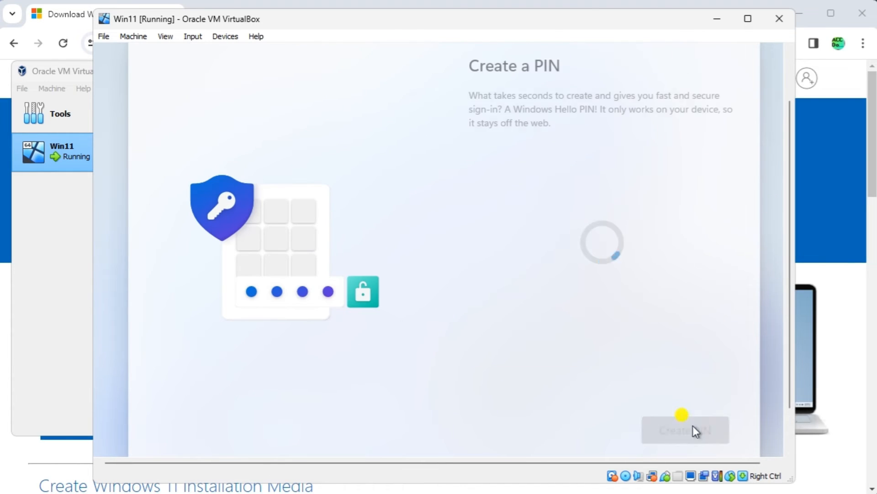
{"action": "type", "text": "••••"}
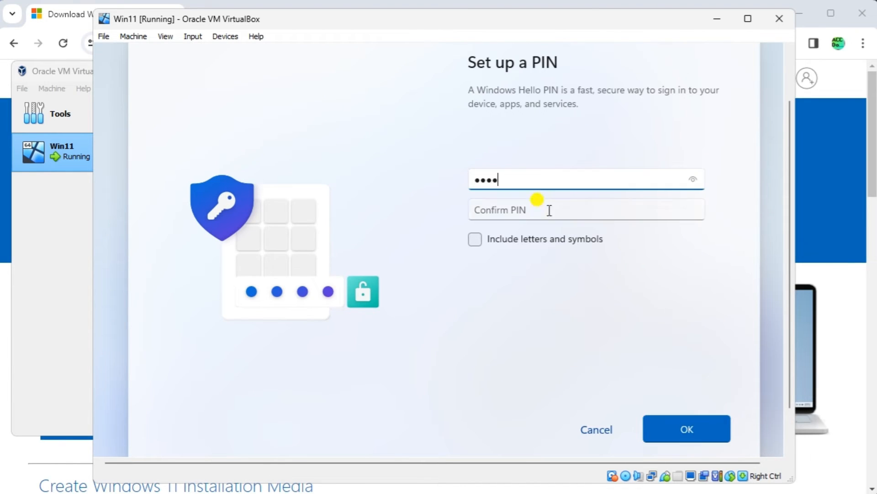
{"action": "left_click", "coordinate": [549, 211]}
{"action": "type", "text": "••••"}
{"action": "left_click", "coordinate": [687, 429]}
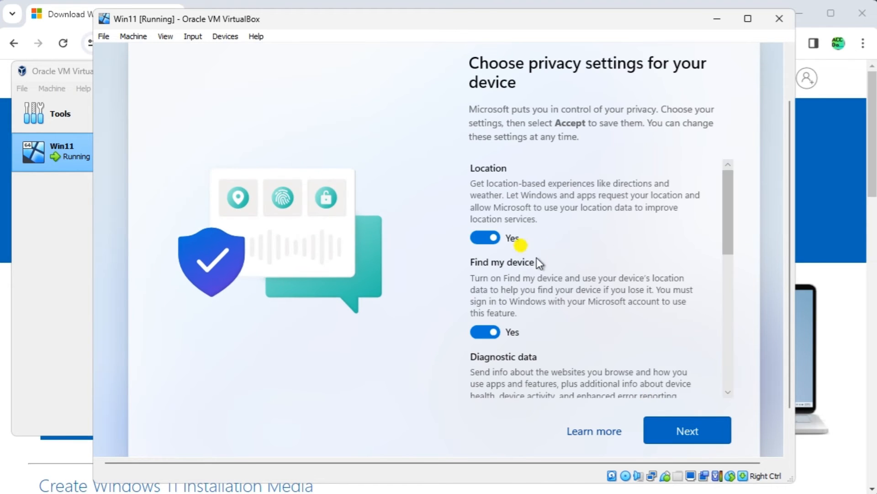
Turn off location, Find my device, optional diagnostics, inking, tailored experiences and advertising ID.
{"action": "left_click", "coordinate": [483, 235]}
{"action": "left_click", "coordinate": [485, 317]}
{"action": "scroll", "coordinate": [729, 263], "scroll_direction": "down", "scroll_amount": 1}
{"action": "scroll", "coordinate": [729, 263], "scroll_direction": "down", "scroll_amount": 5}
{"action": "left_click", "coordinate": [484, 192]}
{"action": "left_click", "coordinate": [484, 276]}
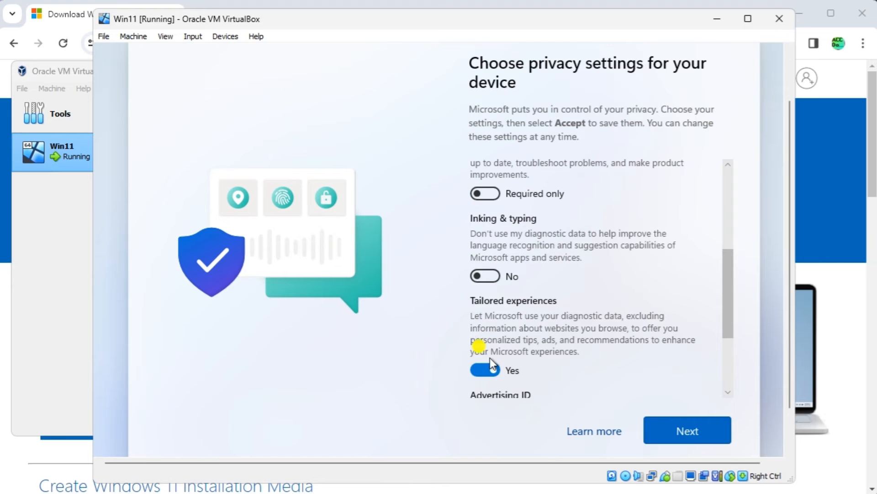
{"action": "left_click", "coordinate": [484, 366]}
{"action": "scroll", "coordinate": [725, 300], "scroll_direction": "down", "scroll_amount": 2}
{"action": "left_click", "coordinate": [485, 323]}
{"action": "left_click", "coordinate": [687, 430]}
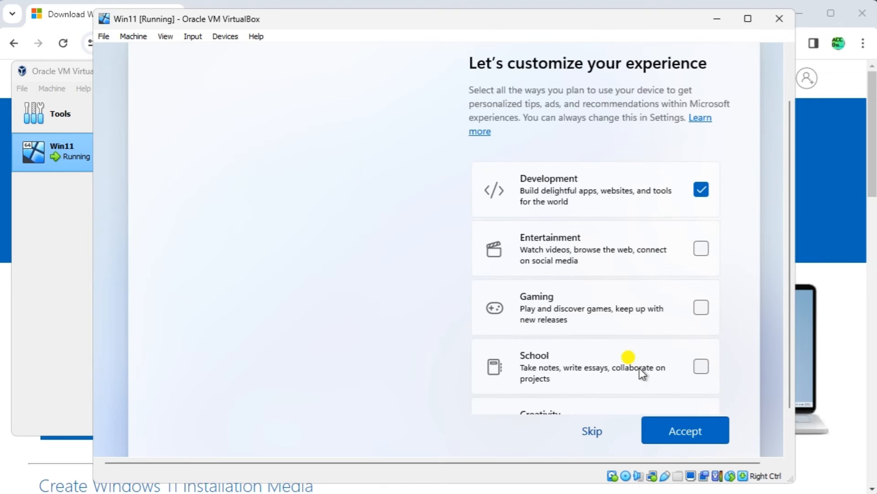
Pass experience customization, skip phone linking, accept Edge data import, and decline extra cloud storage.
{"action": "left_click", "coordinate": [686, 429]}
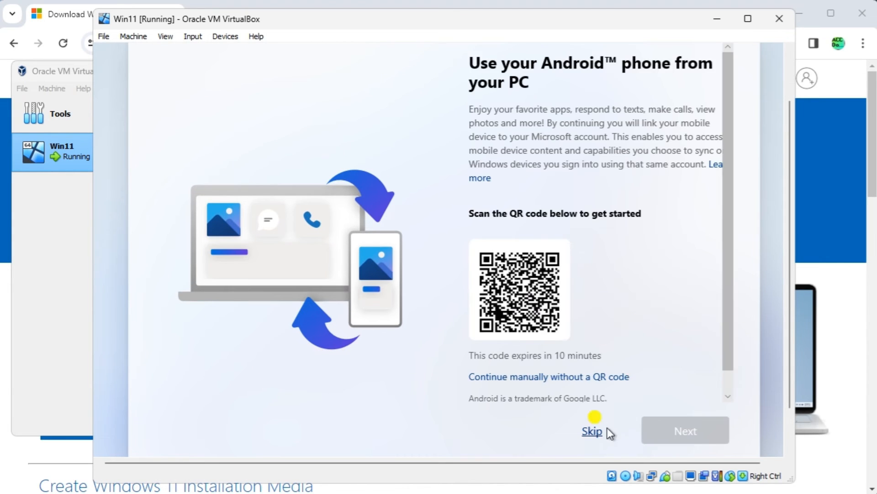
{"action": "left_click", "coordinate": [600, 426]}
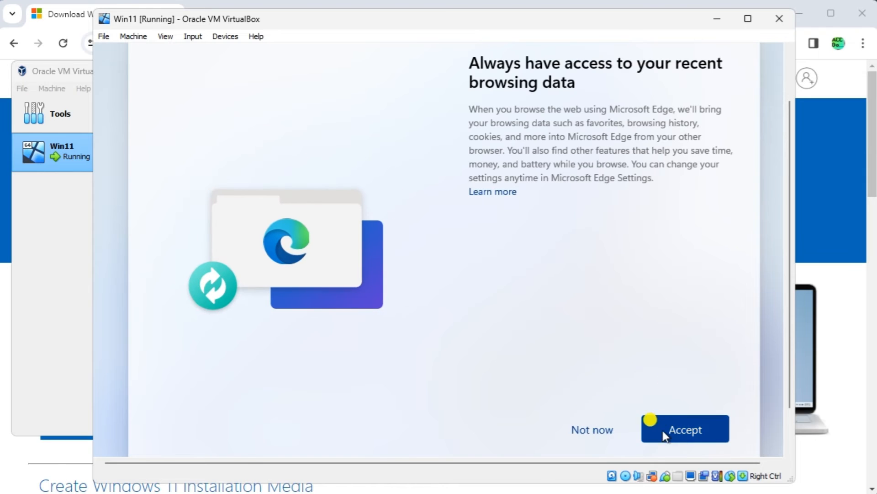
{"action": "left_click", "coordinate": [664, 430]}
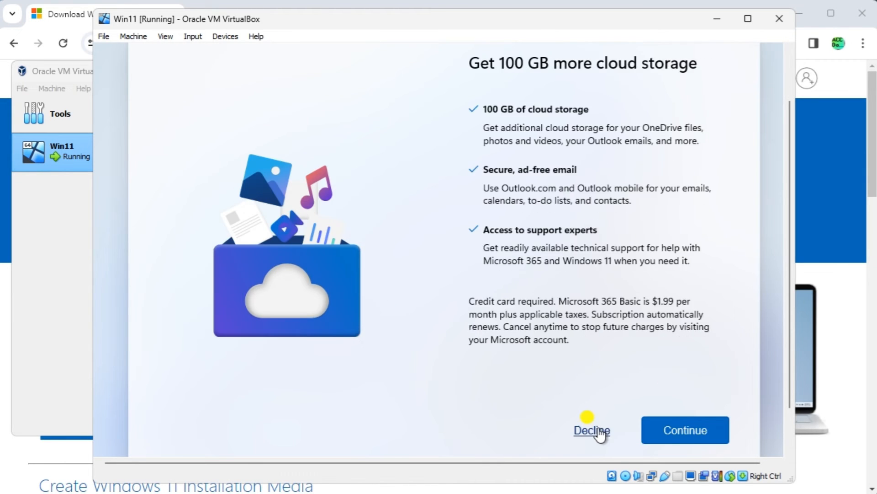
{"action": "left_click", "coordinate": [594, 428]}
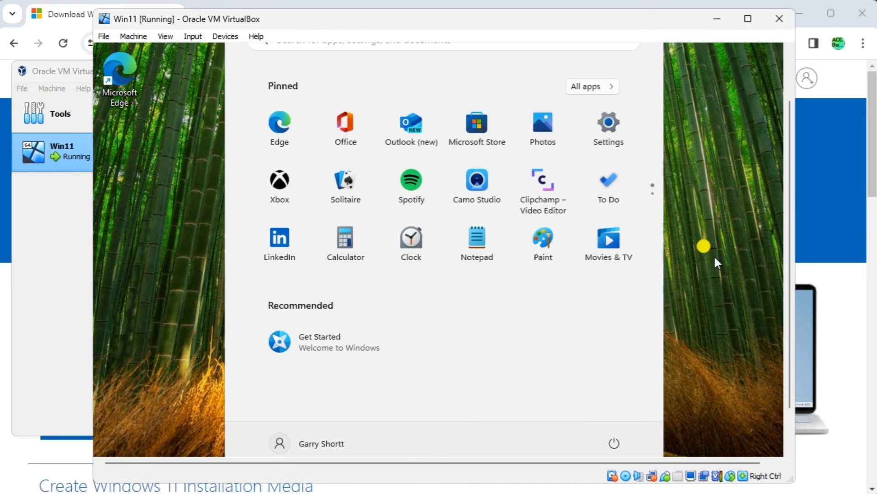
Close the Start menu on the finished Windows 11 desktop, then pause the Win11 VM via Machine > Pause.
{"action": "left_click_drag", "start_coordinate": [790, 197], "coordinate": [791, 215]}
{"action": "left_click", "coordinate": [706, 243]}
{"action": "left_click_drag", "start_coordinate": [790, 394], "coordinate": [791, 408]}
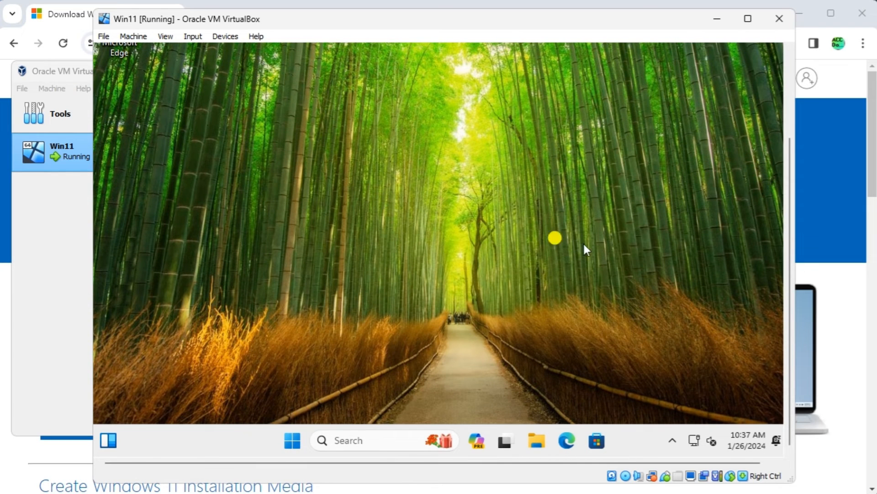
{"action": "mouse_move", "coordinate": [791, 233]}
{"action": "left_mouse_down"}
{"action": "mouse_move", "coordinate": [793, 150]}
{"action": "mouse_move", "coordinate": [777, 227]}
{"action": "left_mouse_up"}
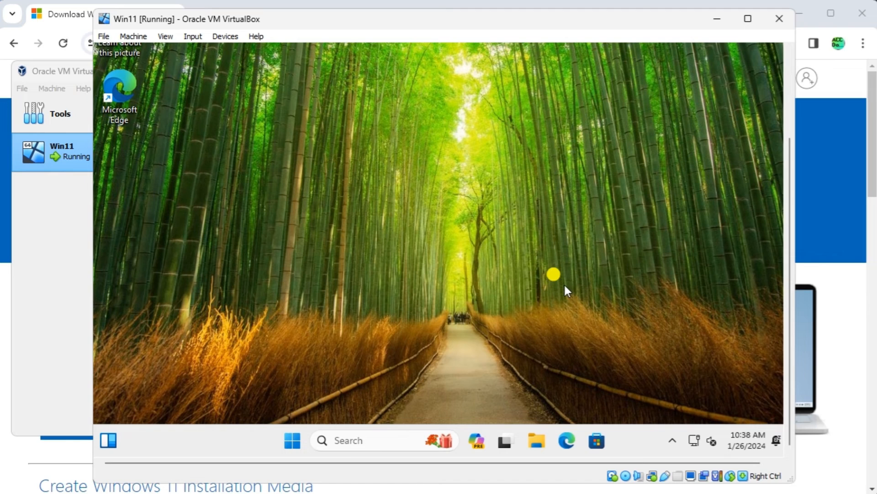
{"action": "left_click", "coordinate": [128, 37]}
{"action": "left_click", "coordinate": [152, 143]}
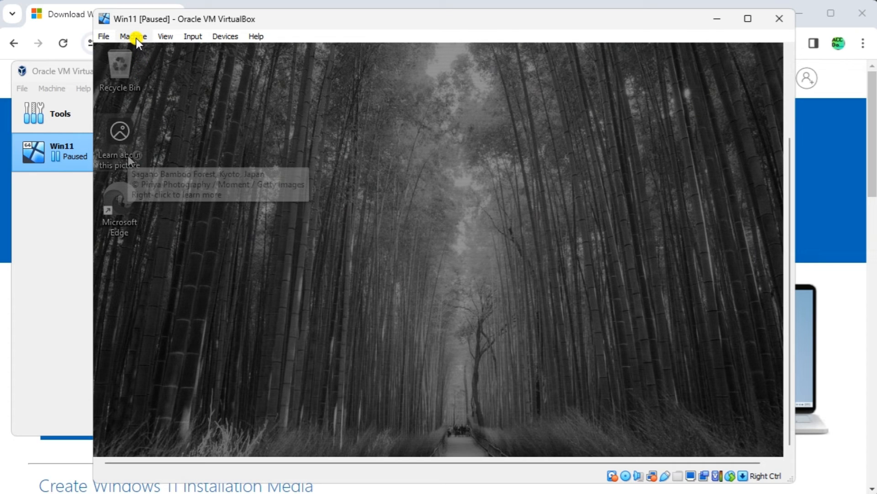
Resume the paused Win11 VM, then shut down Windows 11 from the Start menu power options.
{"action": "left_click", "coordinate": [136, 37]}
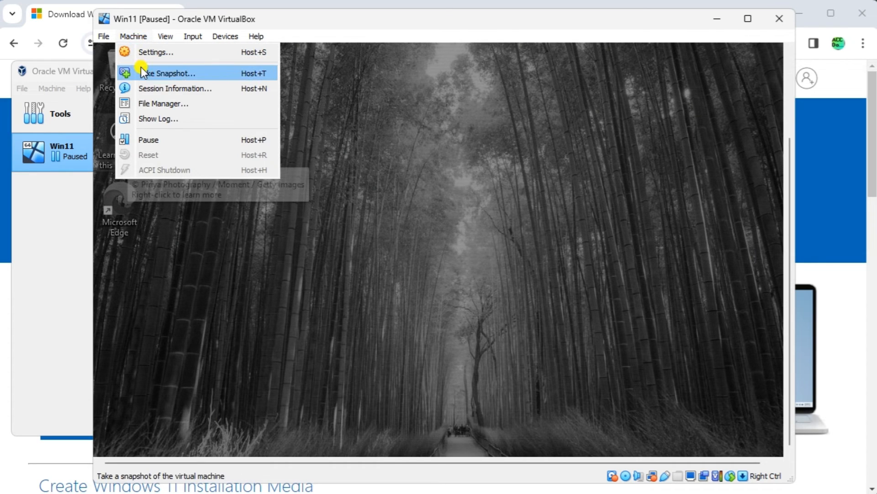
{"action": "left_click", "coordinate": [148, 138]}
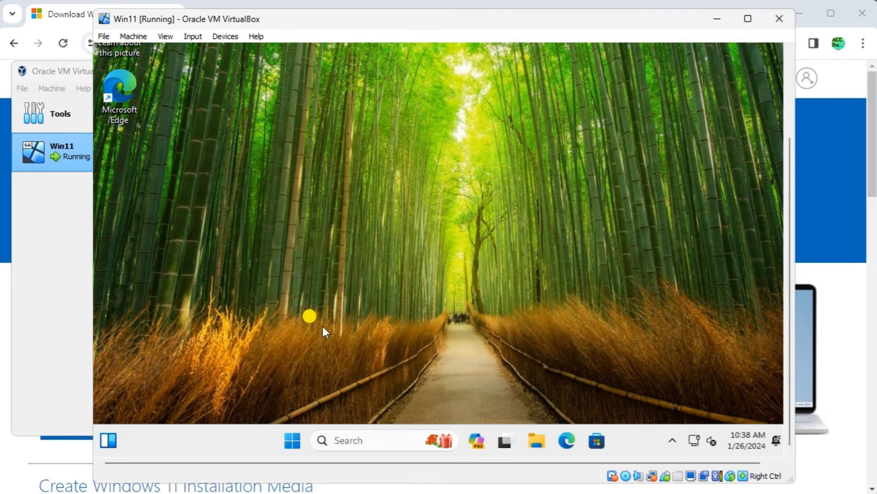
{"action": "left_click", "coordinate": [290, 440]}
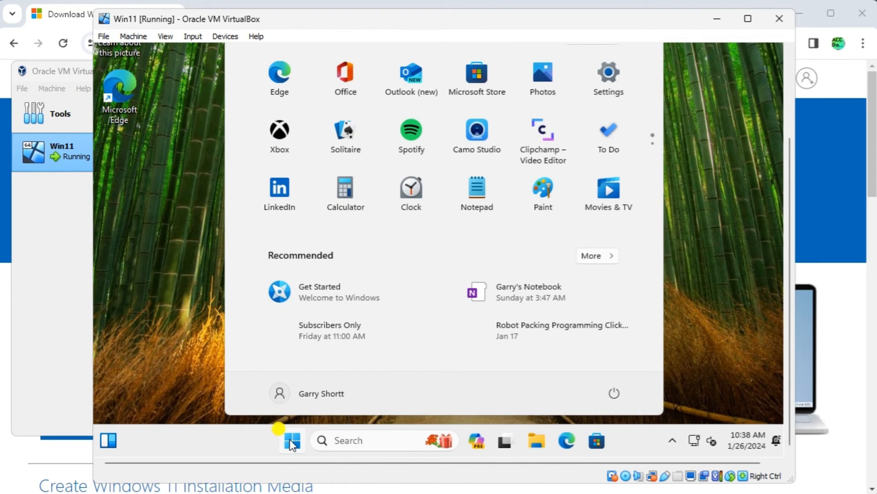
{"action": "left_click", "coordinate": [613, 393]}
{"action": "left_click", "coordinate": [599, 342]}
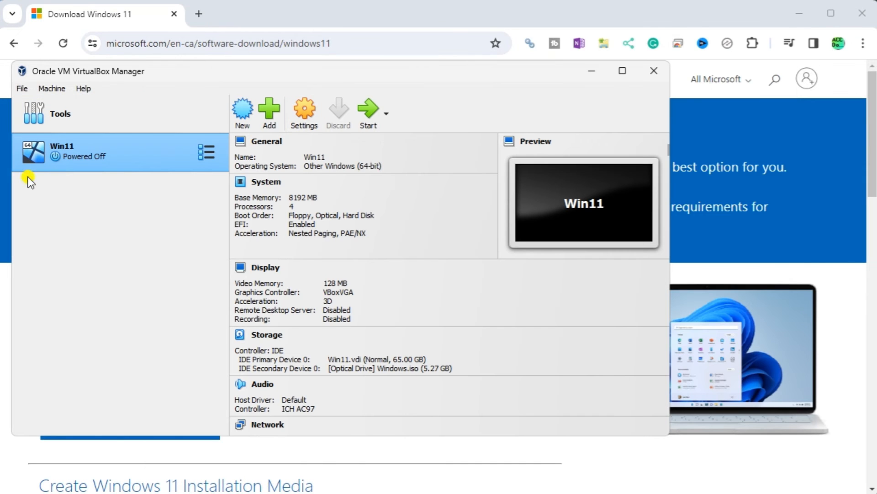
Start Win11 from VirtualBox Manager and dismiss the notification and mouse-integration popups while it boots.
{"action": "left_click", "coordinate": [371, 114]}
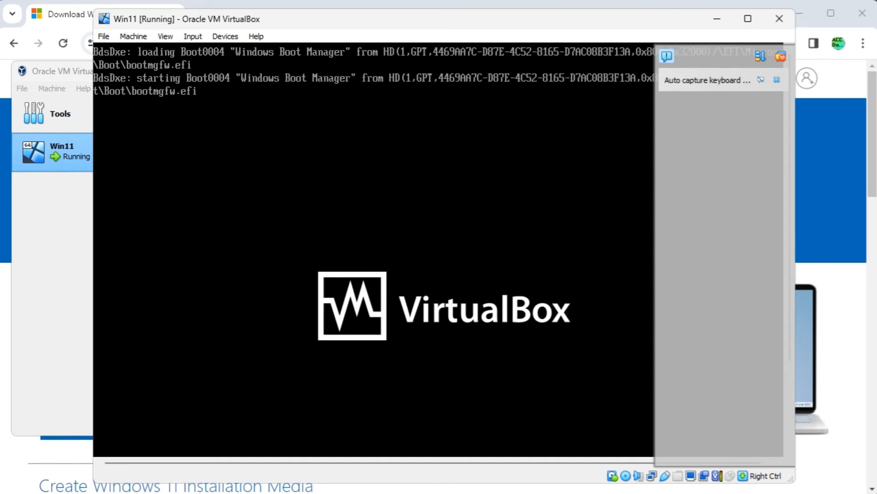
{"action": "left_click", "coordinate": [781, 57]}
{"action": "left_click_drag", "start_coordinate": [791, 274], "coordinate": [796, 373]}
{"action": "left_click", "coordinate": [780, 56]}
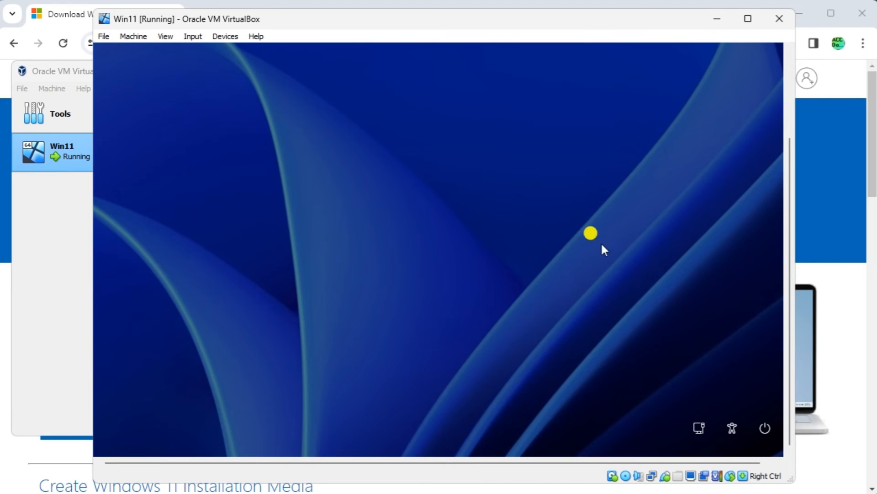
{"action": "mouse_move", "coordinate": [791, 153]}
{"action": "left_mouse_down"}
{"action": "mouse_move", "coordinate": [792, 112]}
{"action": "mouse_move", "coordinate": [791, 158]}
{"action": "left_mouse_up"}
Enter the Windows PIN at the lock screen to sign in to the Win11 guest.
{"action": "type", "text": "••••"}
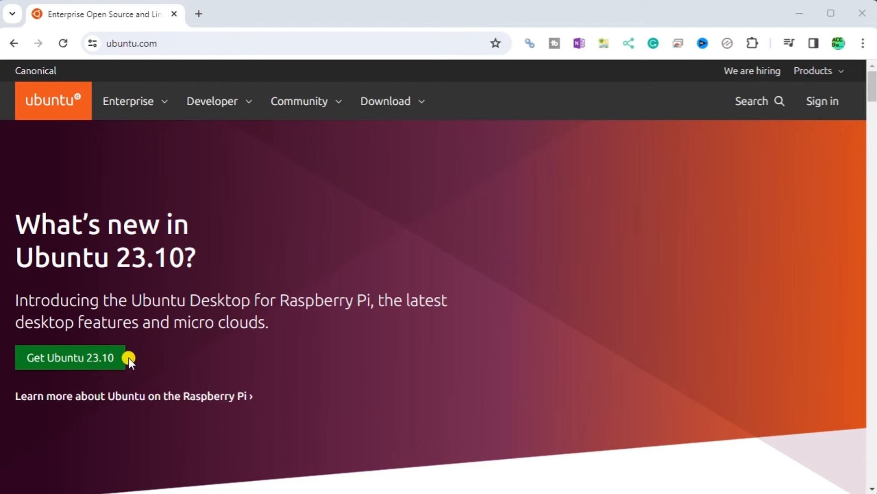
Download the Ubuntu 22.04.3 LTS desktop ISO from ubuntu.com's Ubuntu Desktop download page.
{"action": "left_click", "coordinate": [95, 360]}
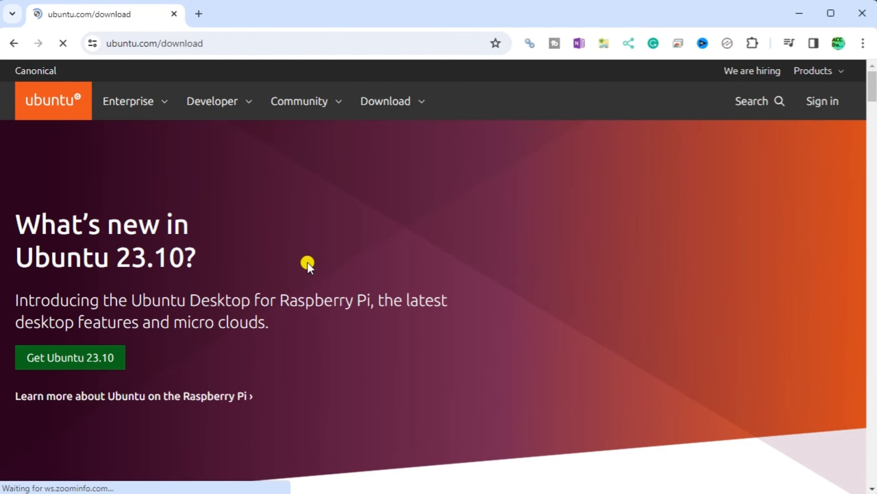
{"action": "scroll", "coordinate": [379, 263], "scroll_direction": "down", "scroll_amount": 1}
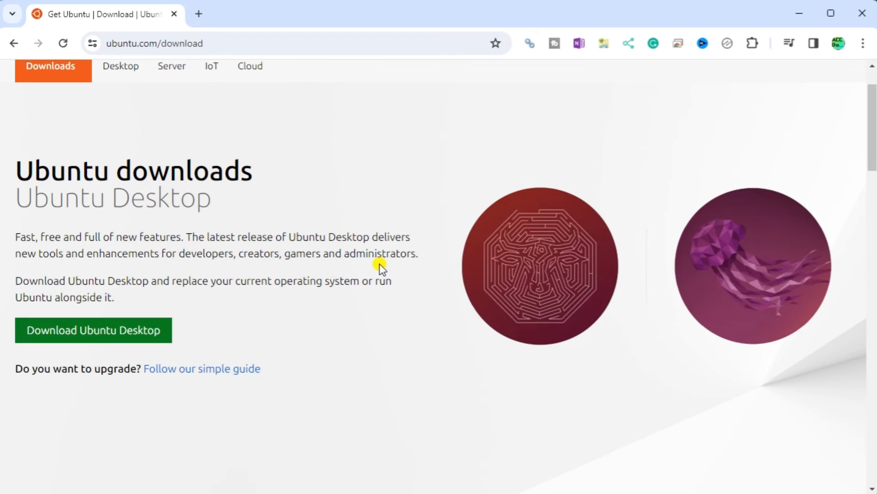
{"action": "left_click", "coordinate": [114, 333]}
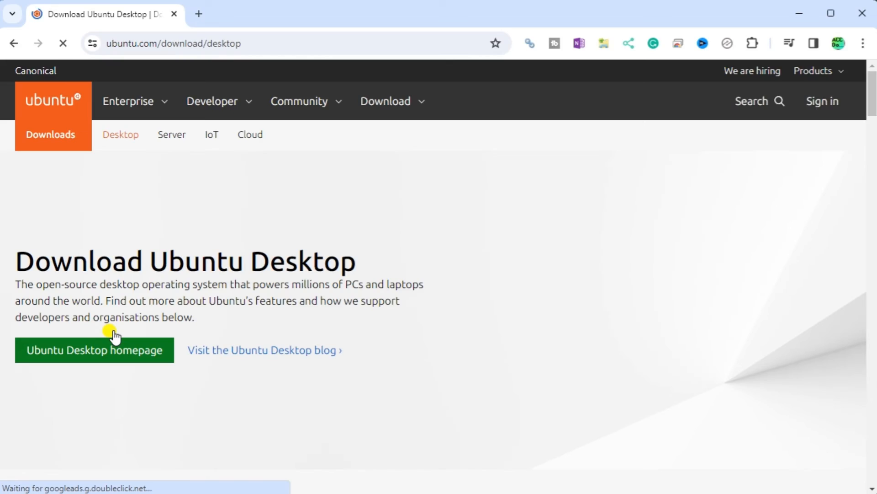
{"action": "scroll", "coordinate": [506, 259], "scroll_direction": "down", "scroll_amount": 10}
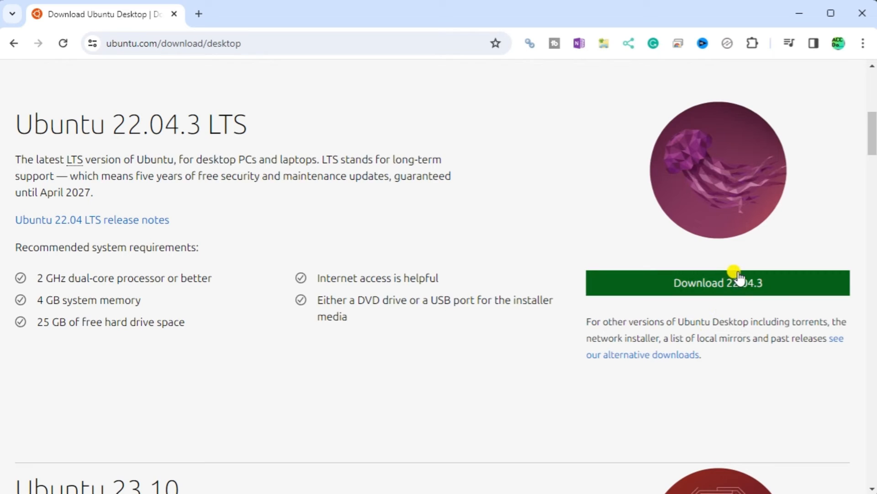
{"action": "left_click", "coordinate": [703, 287]}
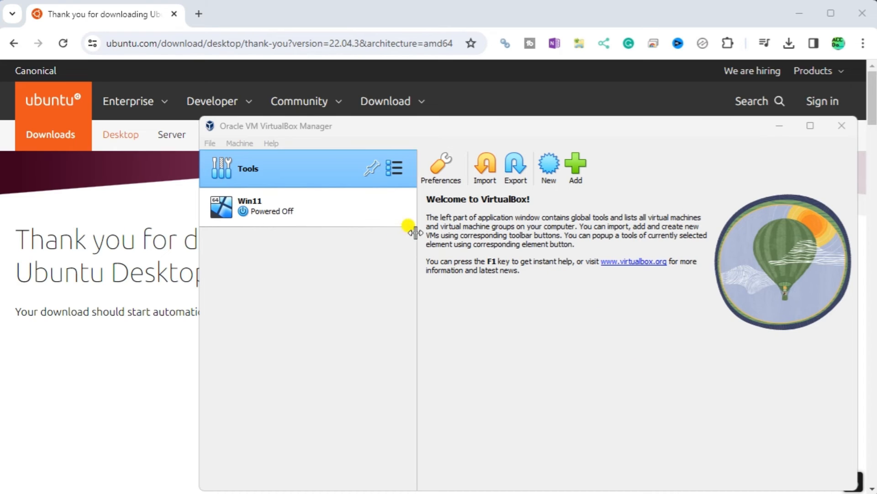
Create a new VM named 'Linux' using the ubuntu-22.04.3-desktop-amd64.iso image.
{"action": "left_click", "coordinate": [549, 168]}
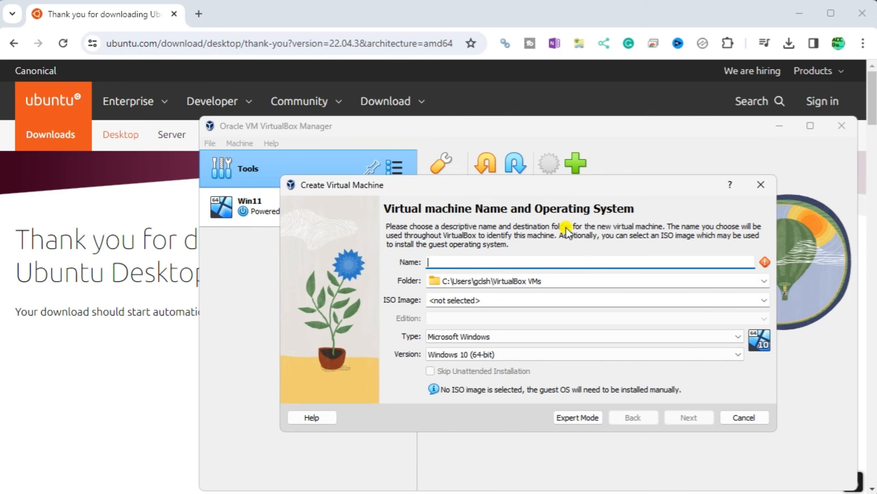
{"action": "type", "text": "L"}
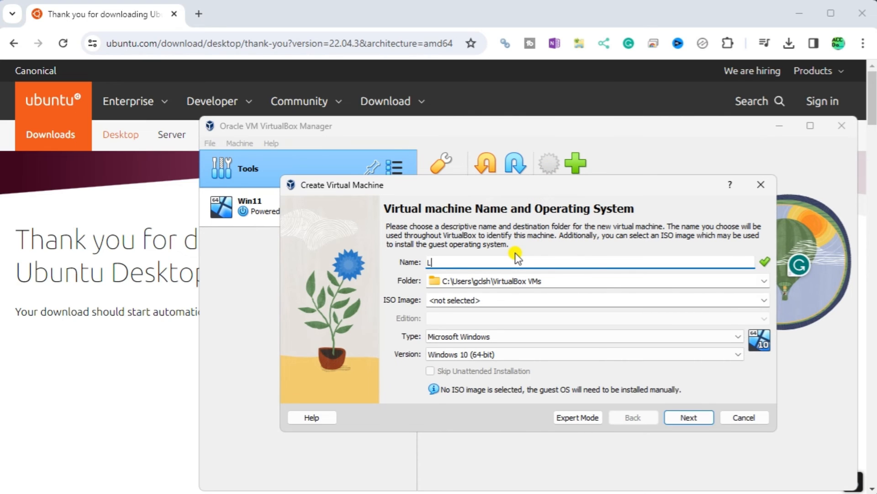
{"action": "type", "text": "inux"}
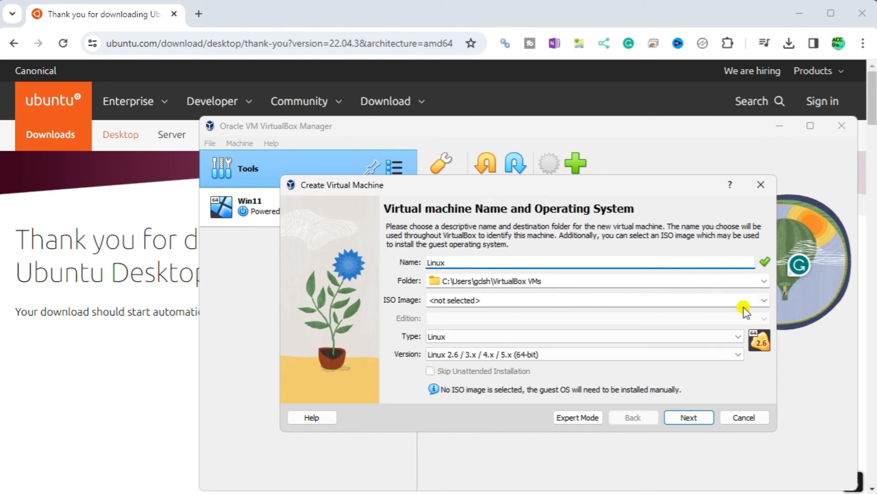
{"action": "left_click", "coordinate": [763, 302]}
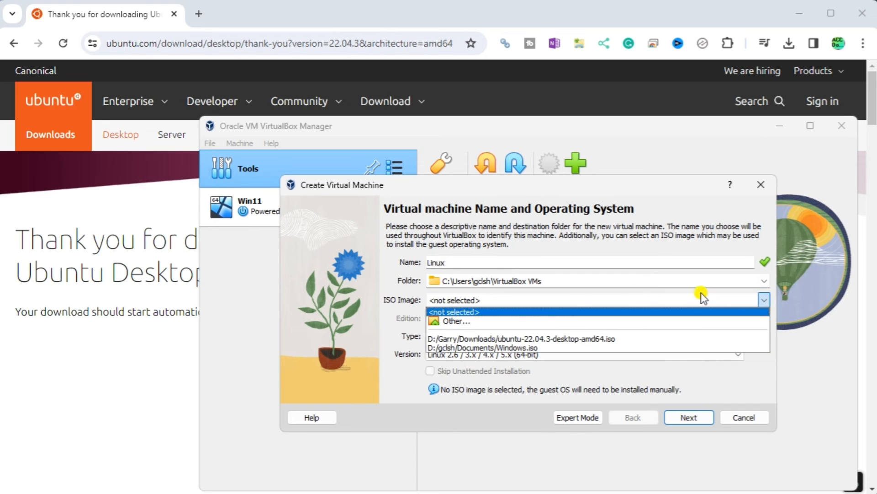
{"action": "left_click", "coordinate": [530, 339]}
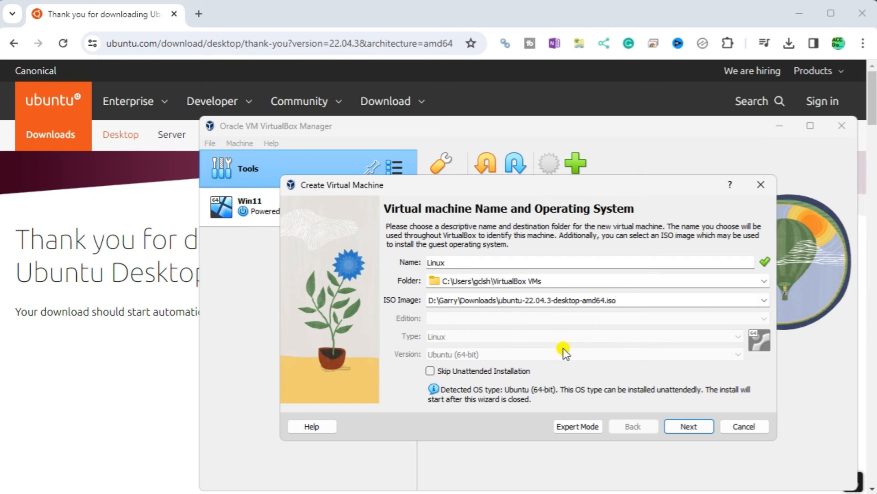
Replace the unattended-install account password in both password fields and enable Guest Additions installation.
{"action": "left_click", "coordinate": [692, 425]}
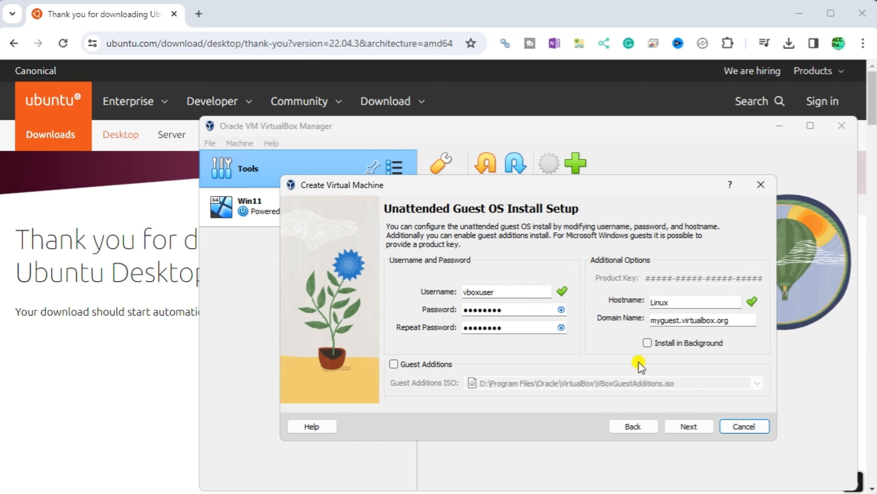
{"action": "left_click", "coordinate": [513, 309]}
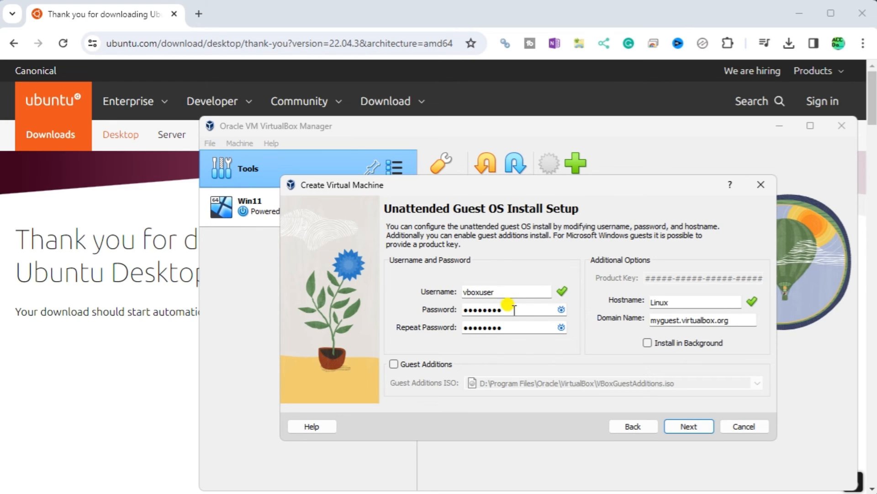
{"action": "left_click_drag", "start_coordinate": [513, 309], "coordinate": [454, 311]}
{"action": "type", "text": "●●●●●●●●"}
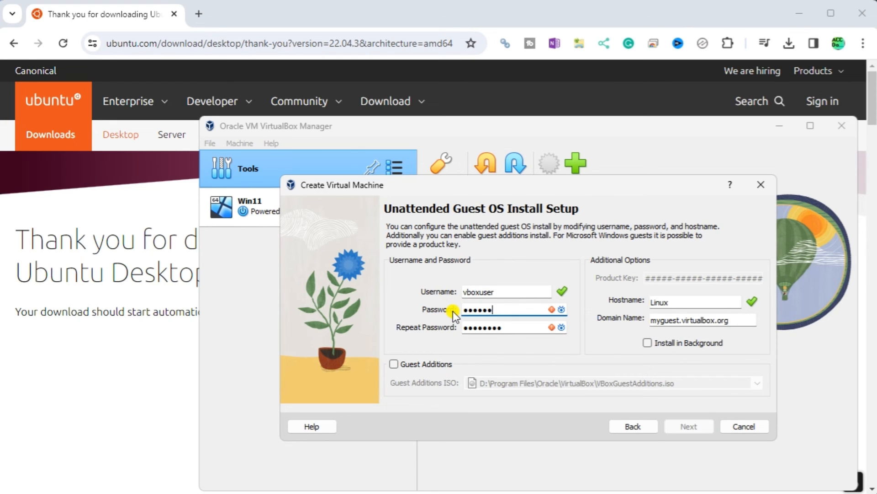
{"action": "left_click_drag", "start_coordinate": [496, 327], "coordinate": [455, 332]}
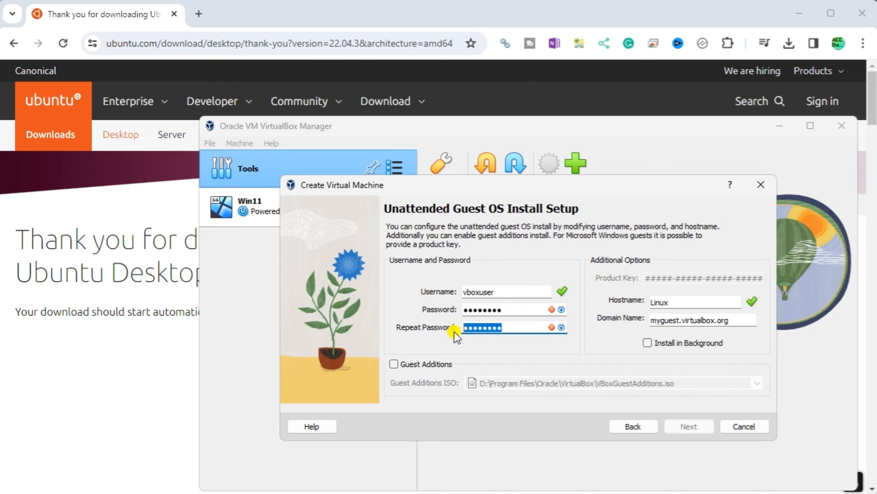
{"action": "type", "text": "●●●●●●●●"}
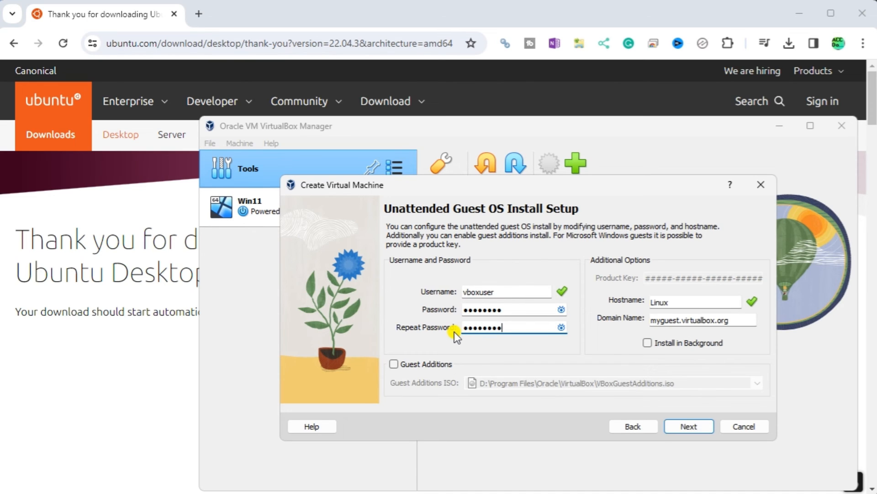
{"action": "left_click", "coordinate": [395, 364]}
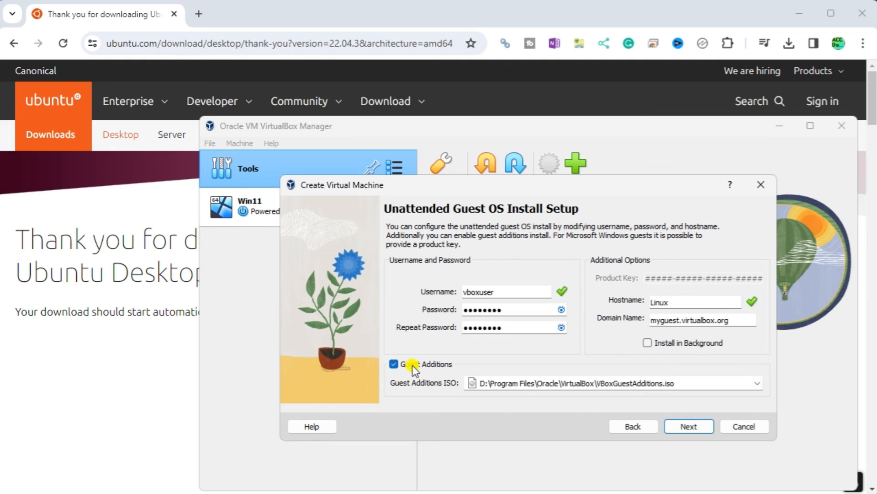
Give the Linux VM 4096 MB memory and 4 processors, keeping the 25 GB disk.
{"action": "left_click", "coordinate": [686, 424]}
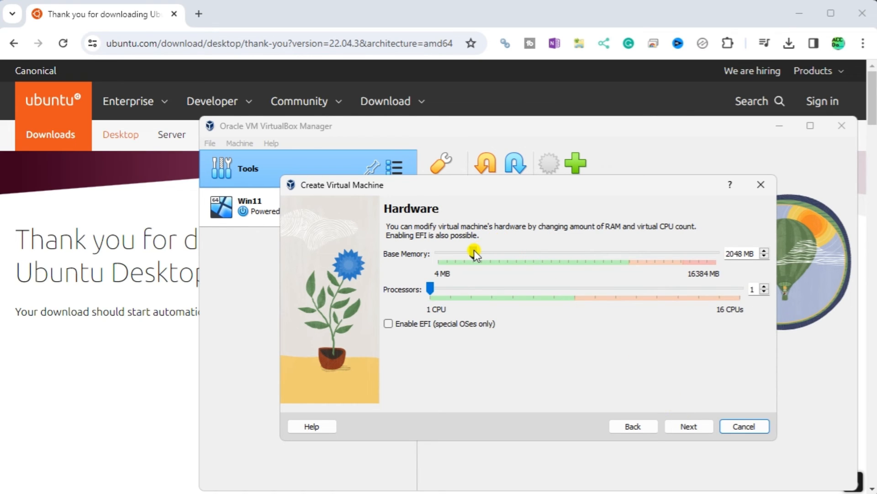
{"action": "left_click_drag", "start_coordinate": [473, 250], "coordinate": [511, 250]}
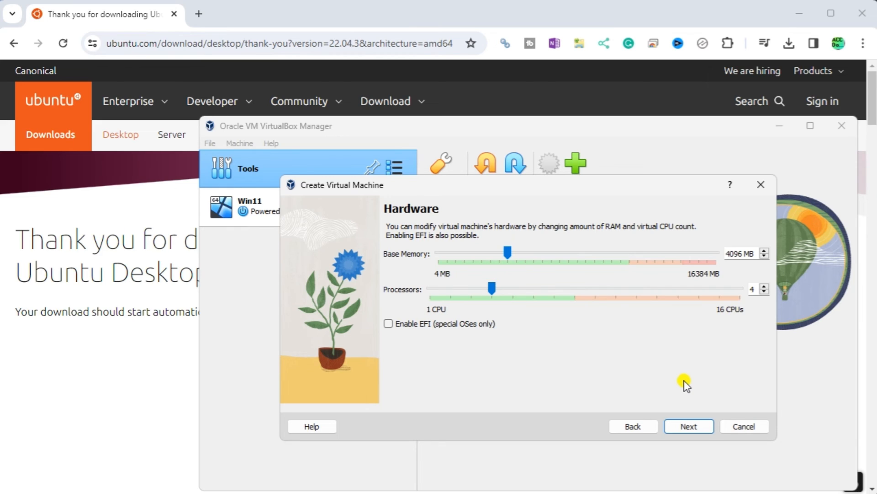
{"action": "left_click", "coordinate": [689, 426]}
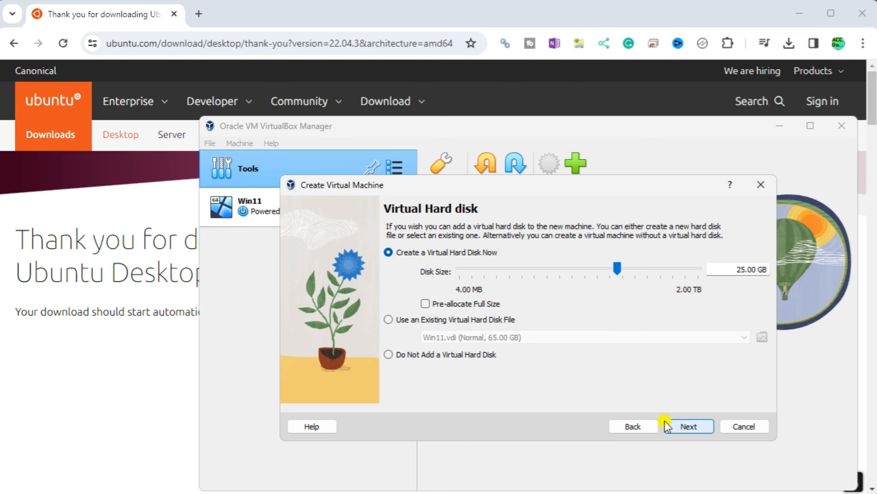
{"action": "left_click", "coordinate": [688, 427]}
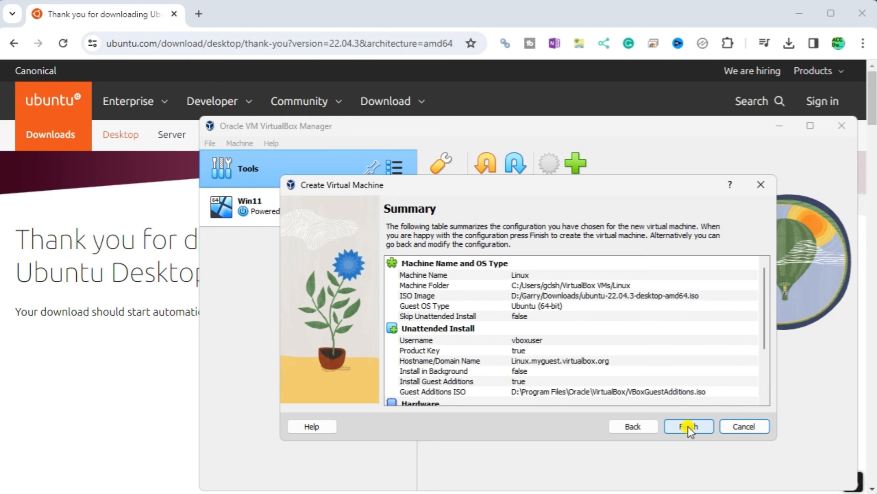
Finish the wizard to create the Linux VM and launch the Ubuntu installer.
{"action": "left_click", "coordinate": [687, 425]}
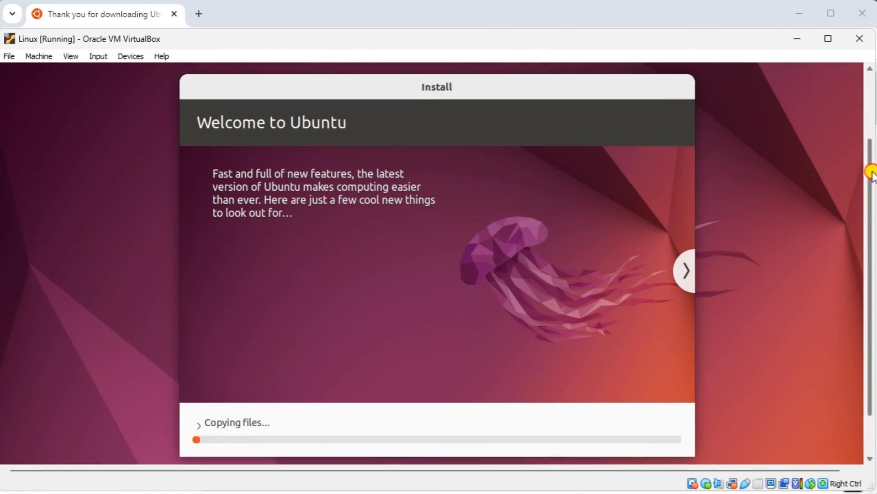
Page through the Ubuntu installer slideshow while files copy, until the Linux VM reboots.
{"action": "left_click", "coordinate": [685, 274]}
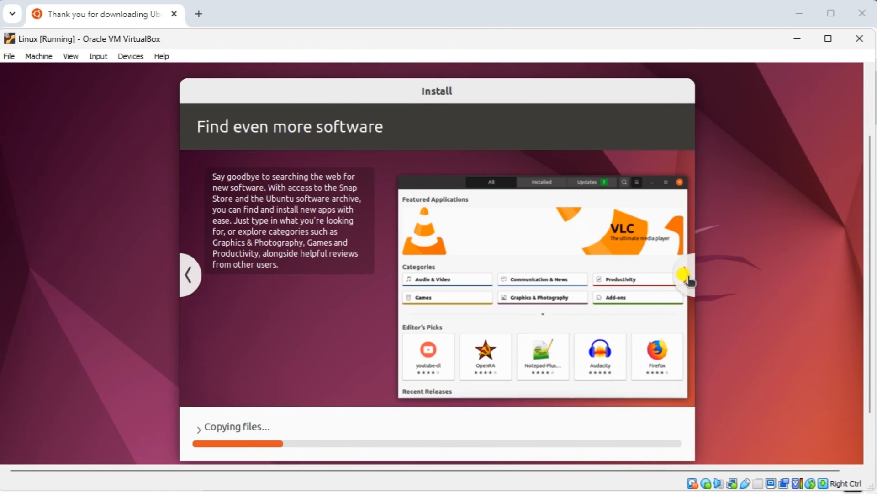
{"action": "left_click", "coordinate": [686, 275]}
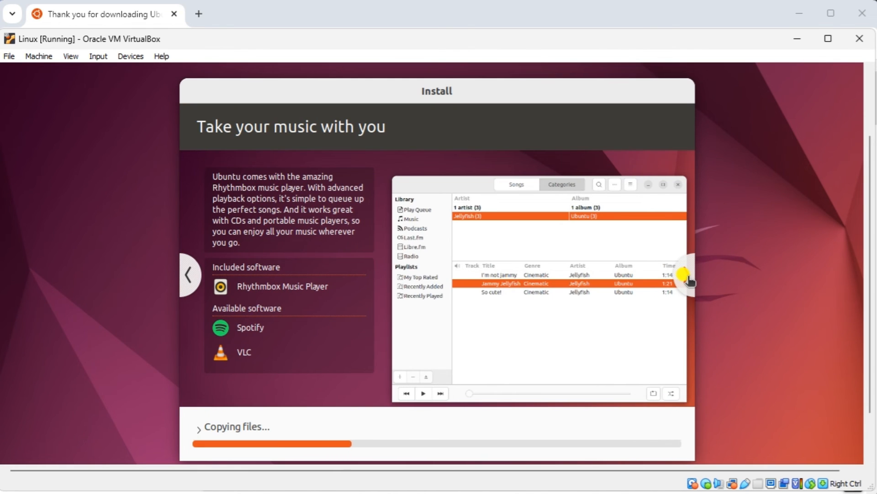
{"action": "left_click", "coordinate": [685, 275]}
{"action": "left_click", "coordinate": [686, 276]}
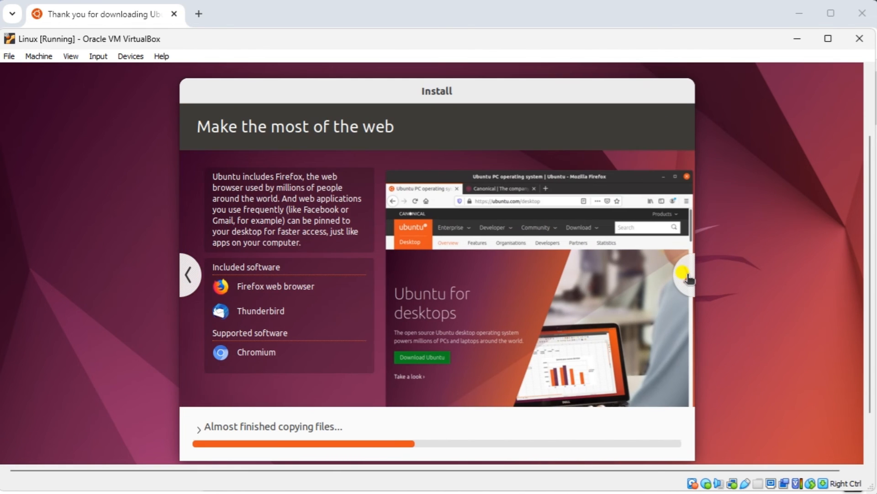
{"action": "left_click", "coordinate": [686, 276]}
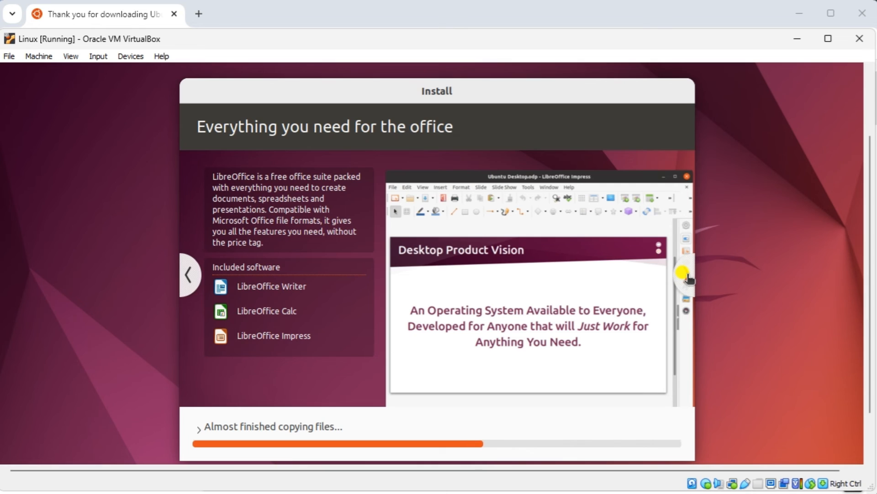
{"action": "left_click", "coordinate": [685, 275]}
{"action": "left_click", "coordinate": [685, 276]}
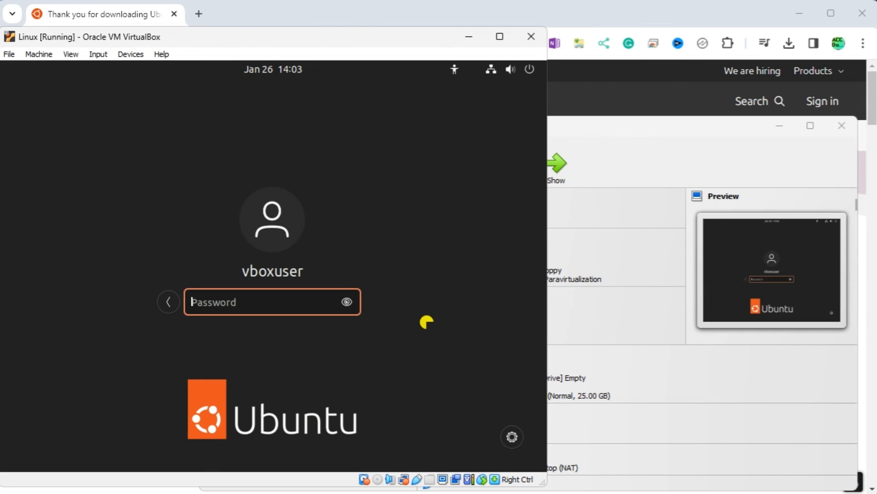
Log in to the Ubuntu guest with the account password.
{"action": "key", "text": "Return"}
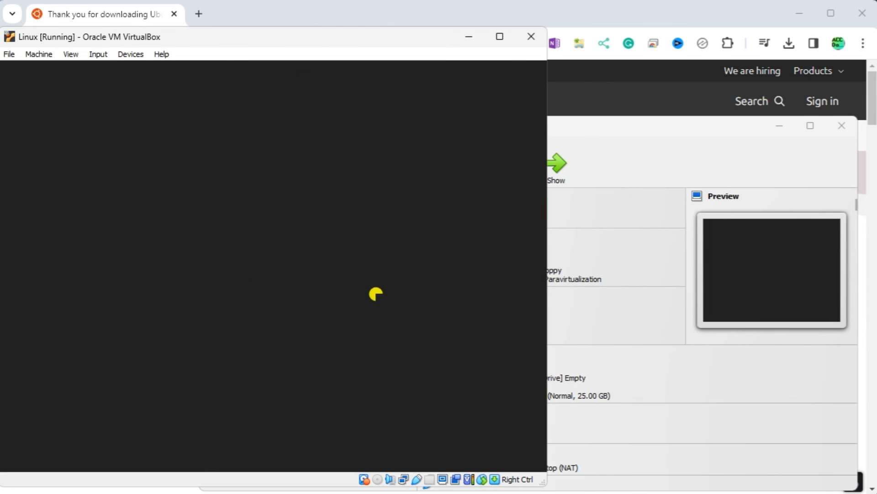
{"action": "left_click_drag", "start_coordinate": [250, 45], "coordinate": [550, 46]}
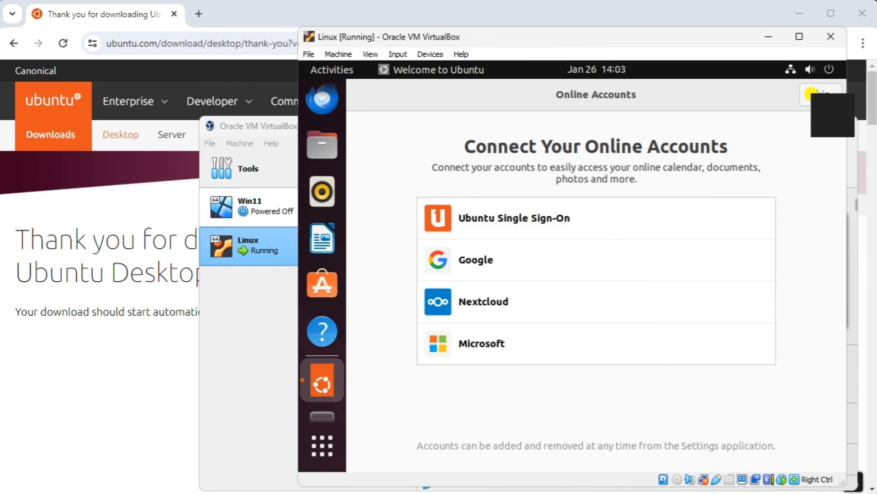
Finish the Welcome to Ubuntu wizard, skipping online accounts and Ubuntu Pro and accepting privacy settings.
{"action": "left_click", "coordinate": [812, 94]}
{"action": "left_click", "coordinate": [810, 88]}
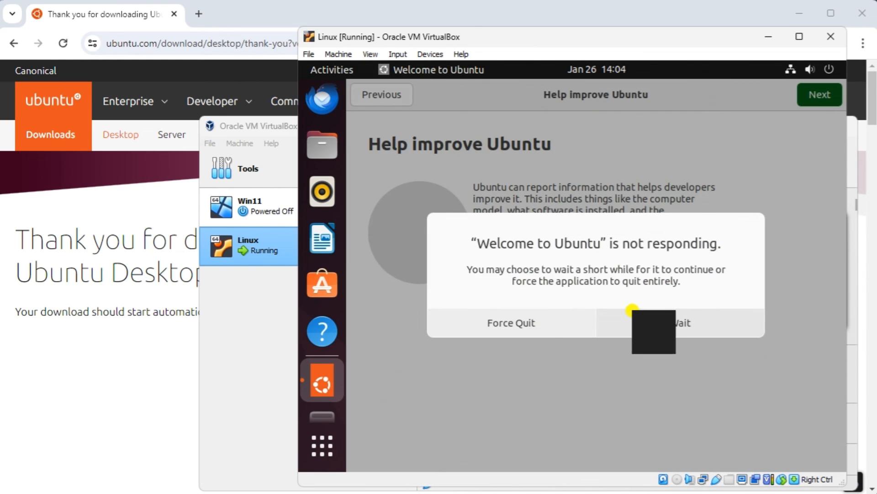
{"action": "left_click", "coordinate": [631, 311]}
{"action": "left_click", "coordinate": [803, 89]}
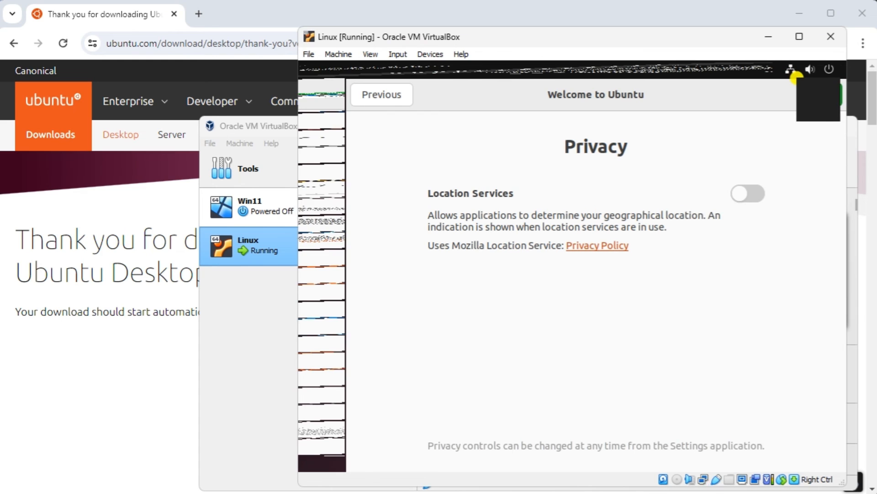
{"action": "left_click", "coordinate": [799, 87]}
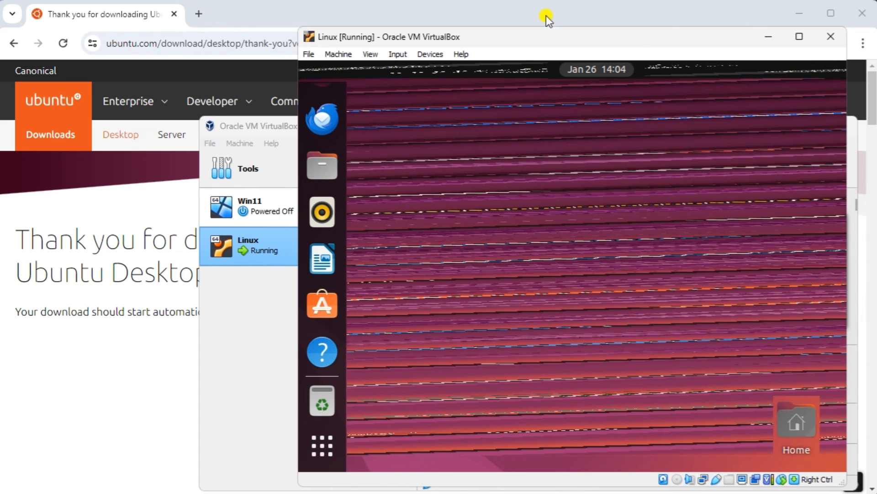
{"action": "left_click_drag", "start_coordinate": [553, 26], "coordinate": [320, 33]}
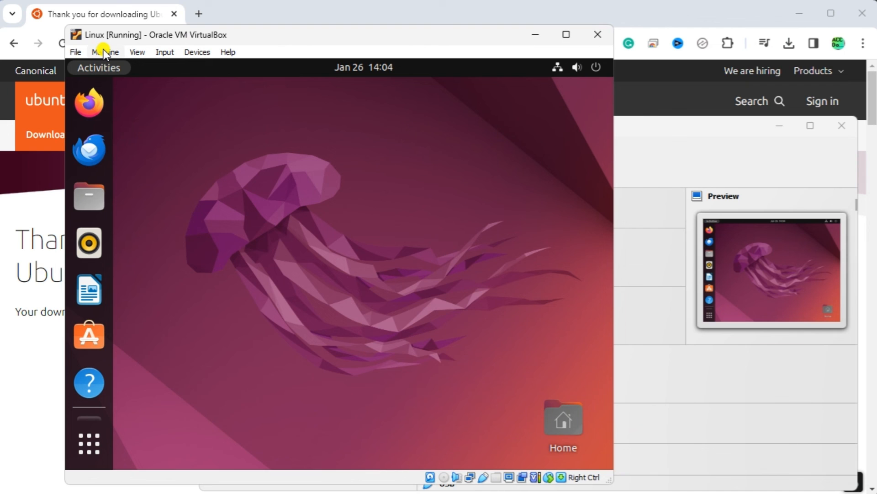
Power off the Ubuntu guest from its system menu and confirm the shutdown.
{"action": "left_click", "coordinate": [578, 64]}
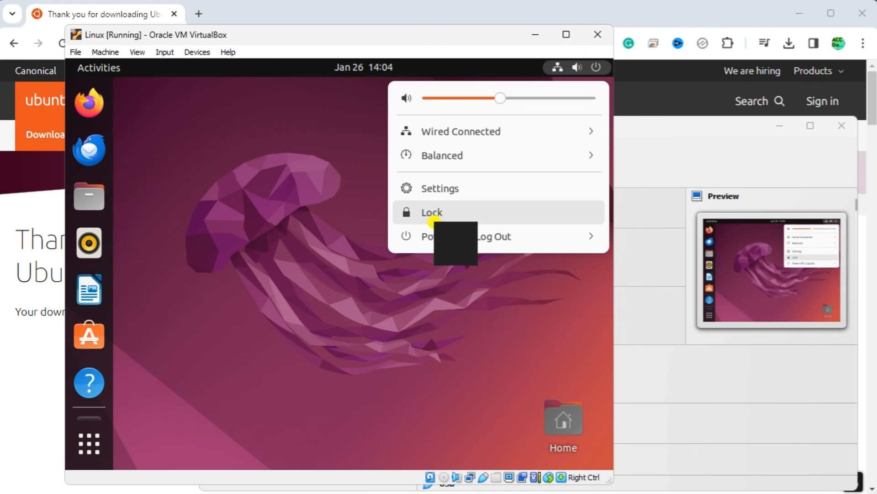
{"action": "left_click", "coordinate": [423, 233]}
{"action": "left_click", "coordinate": [459, 305]}
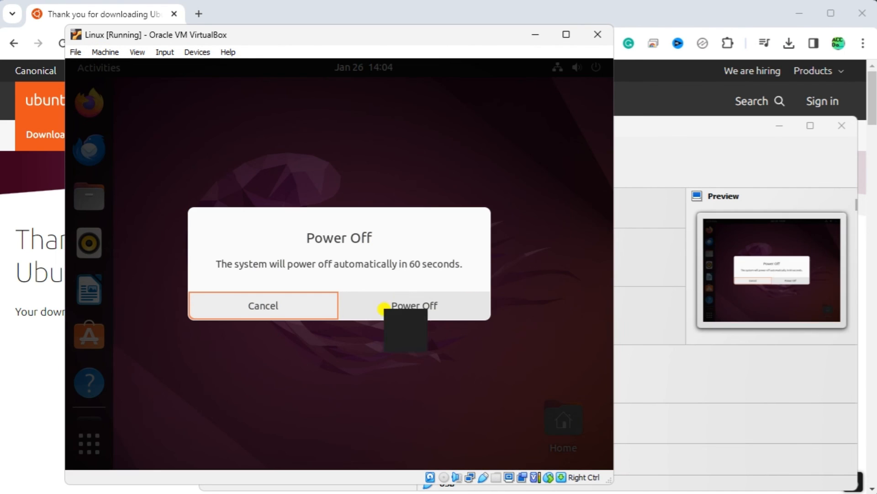
{"action": "left_click", "coordinate": [382, 309]}
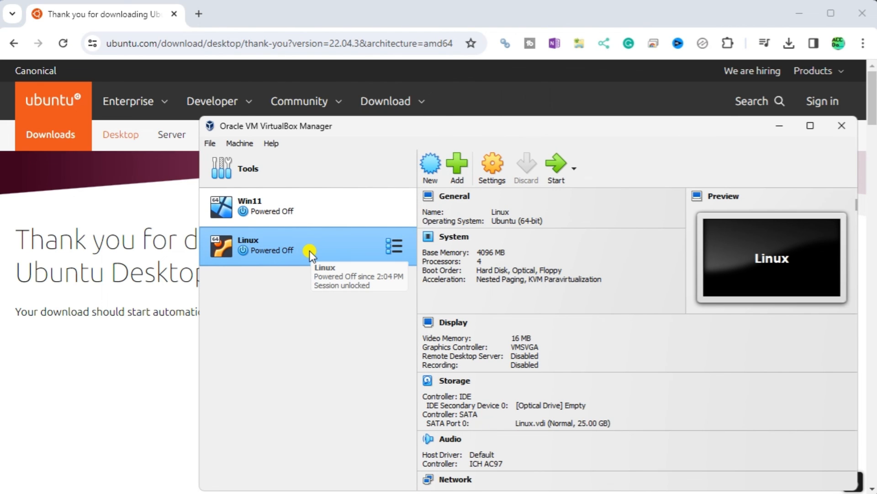
Move the VirtualBox Manager window aside to reach the powered-off Linux VM.
{"action": "left_click_drag", "start_coordinate": [424, 133], "coordinate": [310, 93]}
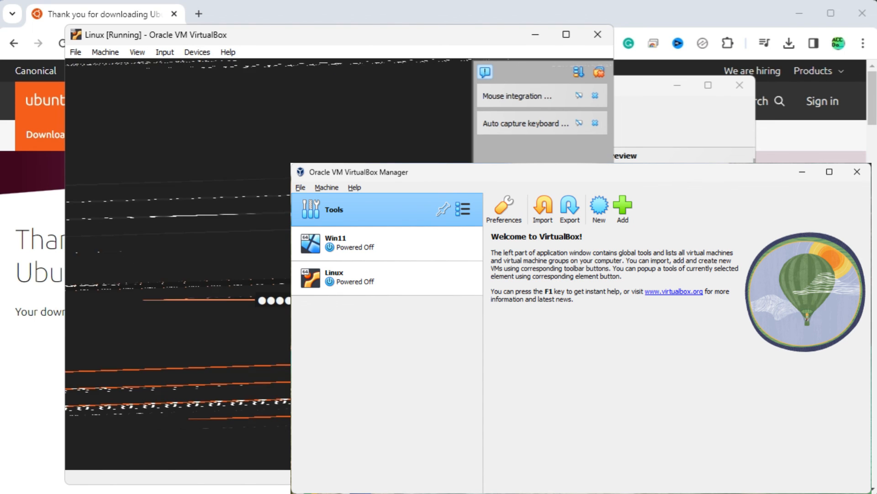
Make the restarted Linux VM window taller once it reaches the Ubuntu desktop.
{"action": "mouse_move", "coordinate": [568, 38]}
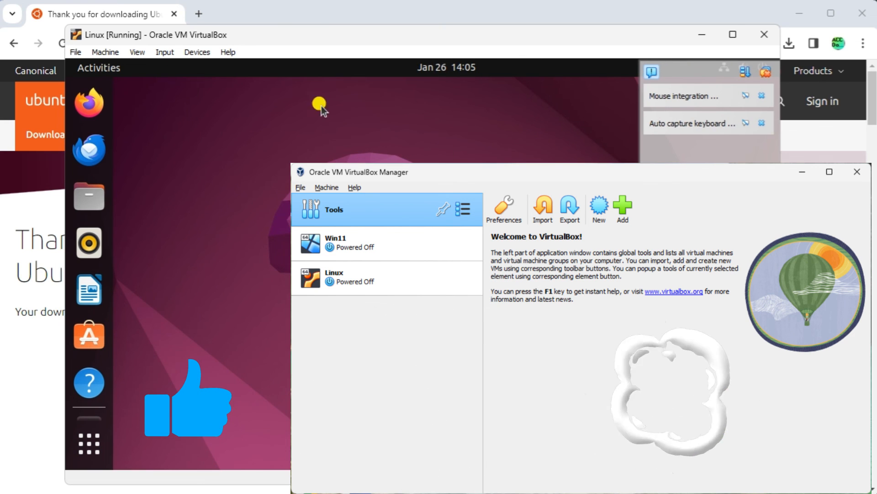
{"action": "left_click_drag", "start_coordinate": [324, 23], "coordinate": [366, 27]}
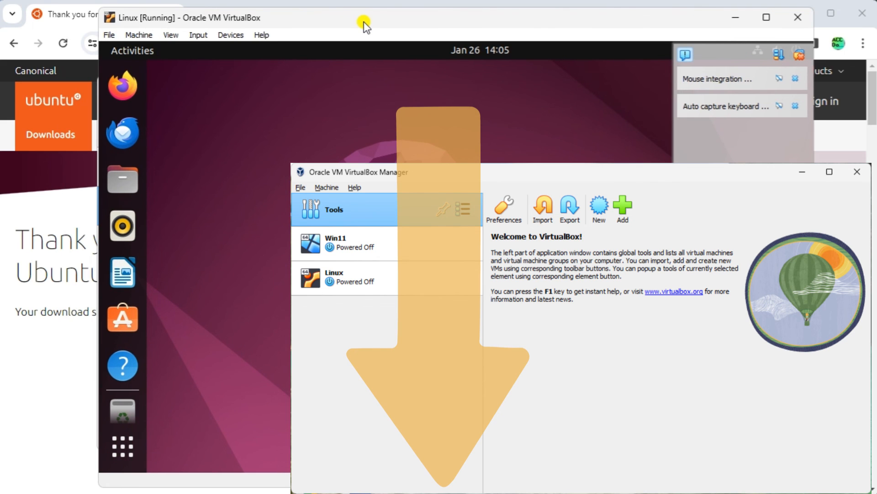